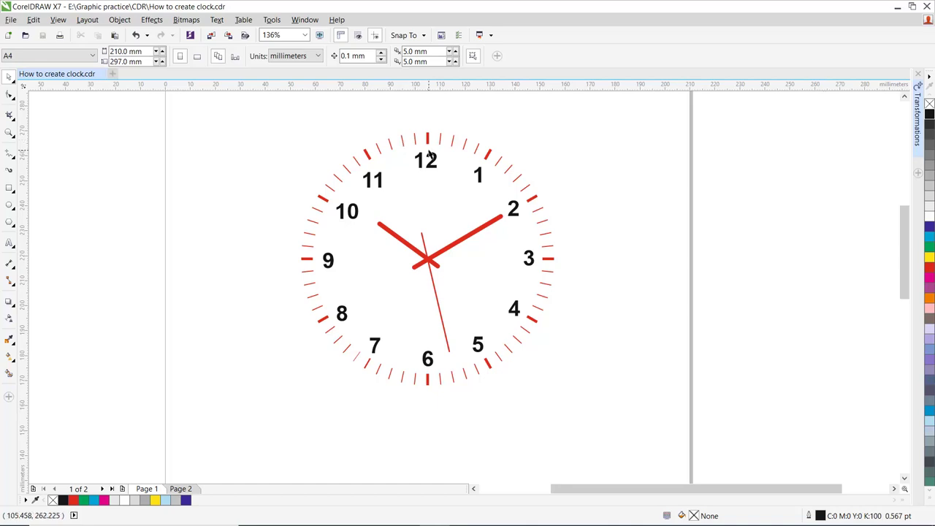
# - Move the whole finished clock off the page into the empty area on its right
pyautogui.scroll(-2, 430, 158)
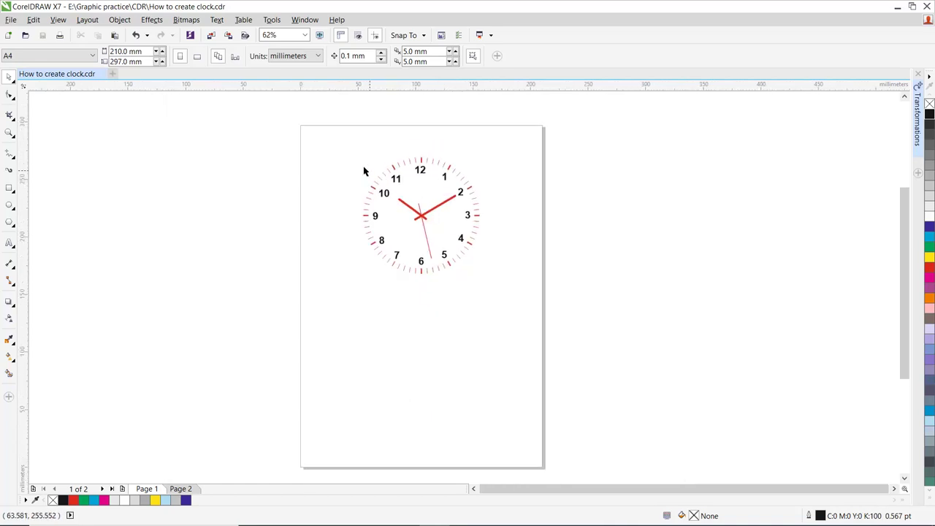
pyautogui.moveTo(358, 150); pyautogui.dragTo(494, 309)
pyautogui.moveTo(439, 216); pyautogui.dragTo(669, 218)
pyautogui.click(737, 188)
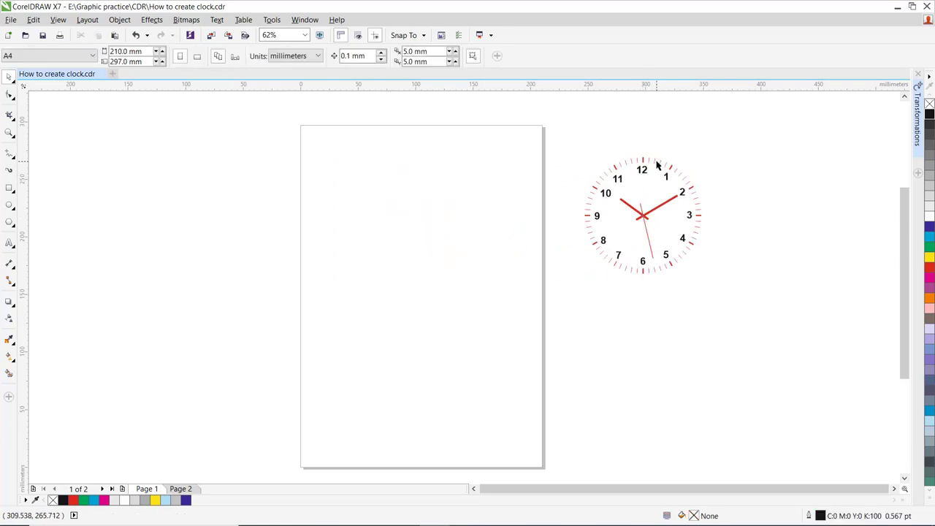
# - Move the clock's invisible dial circle back onto the page and give it a black outline
pyautogui.click(657, 165)
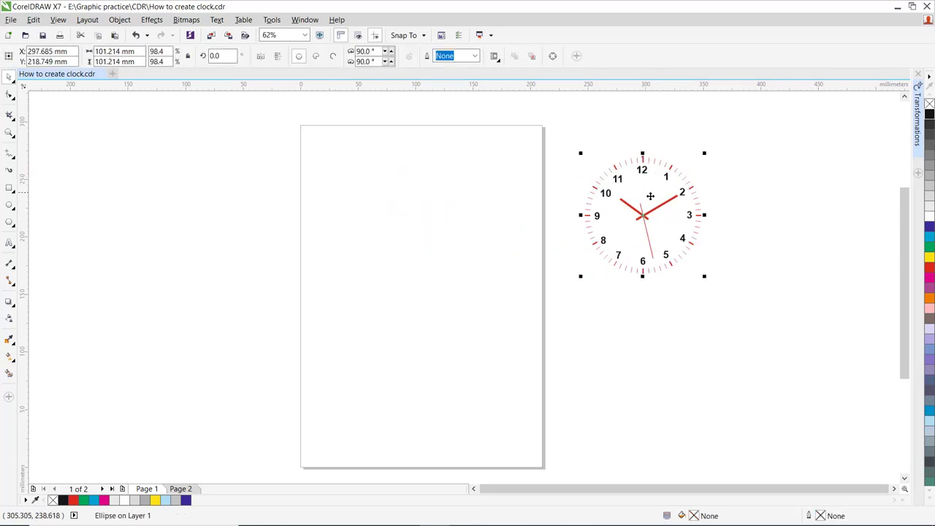
pyautogui.moveTo(645, 215); pyautogui.dragTo(405, 214)
pyautogui.rightClick(930, 114)
pyautogui.moveTo(525, 230); pyautogui.dragTo(570, 271)
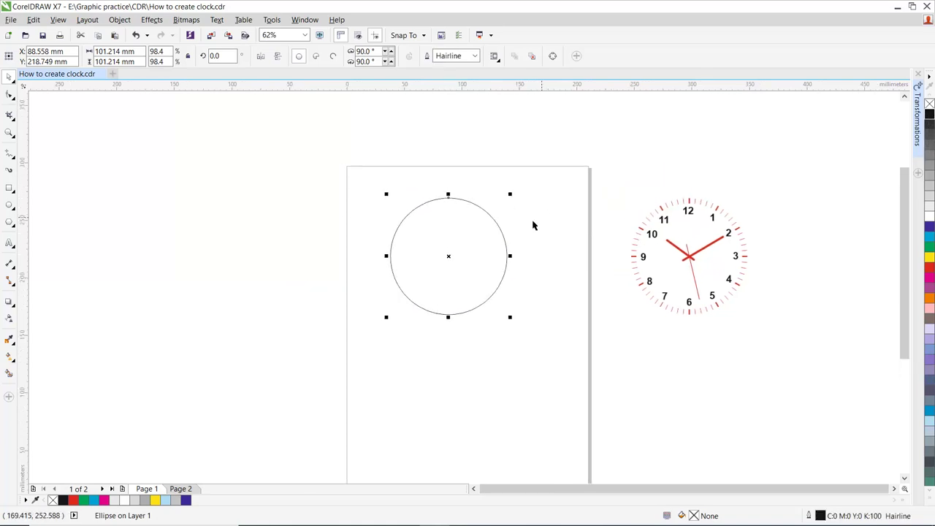
pyautogui.moveTo(527, 313); pyautogui.dragTo(511, 316)
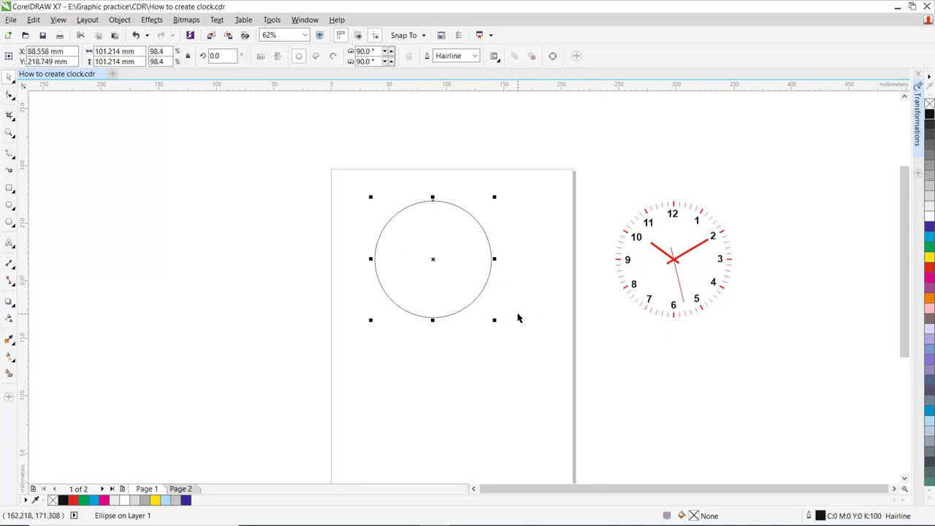
pyautogui.moveTo(516, 316); pyautogui.dragTo(503, 325)
pyautogui.click(521, 212)
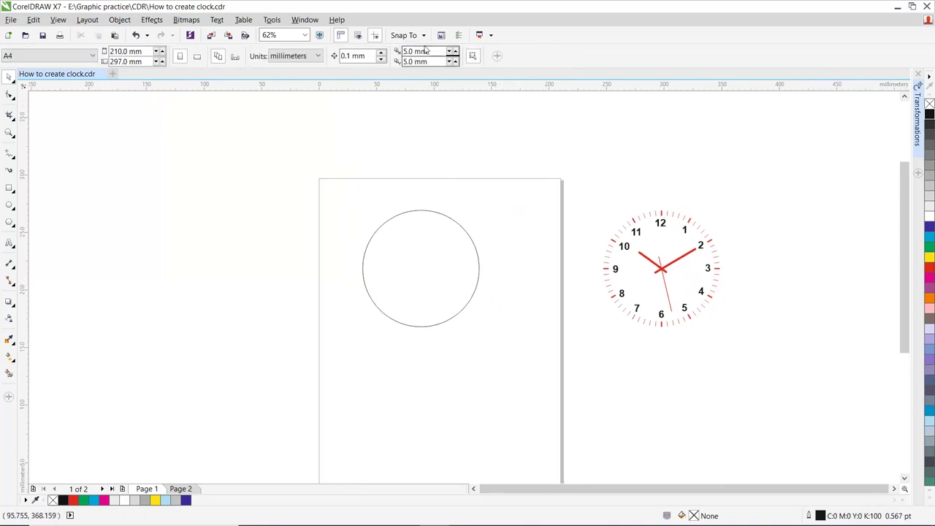
# - Check whether snapping to objects is enabled for working on the circle
pyautogui.click(406, 35)
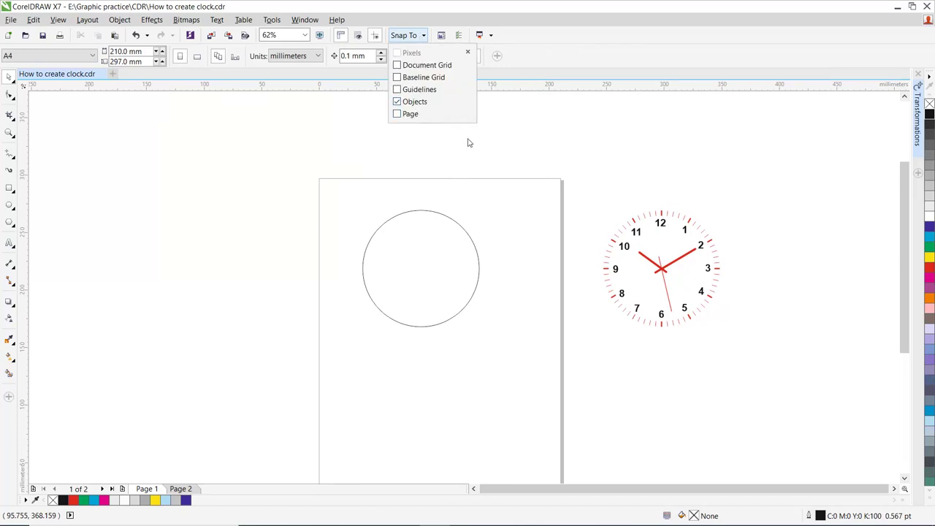
pyautogui.click(493, 192)
pyautogui.moveTo(329, 176); pyautogui.dragTo(502, 344)
pyautogui.click(463, 298)
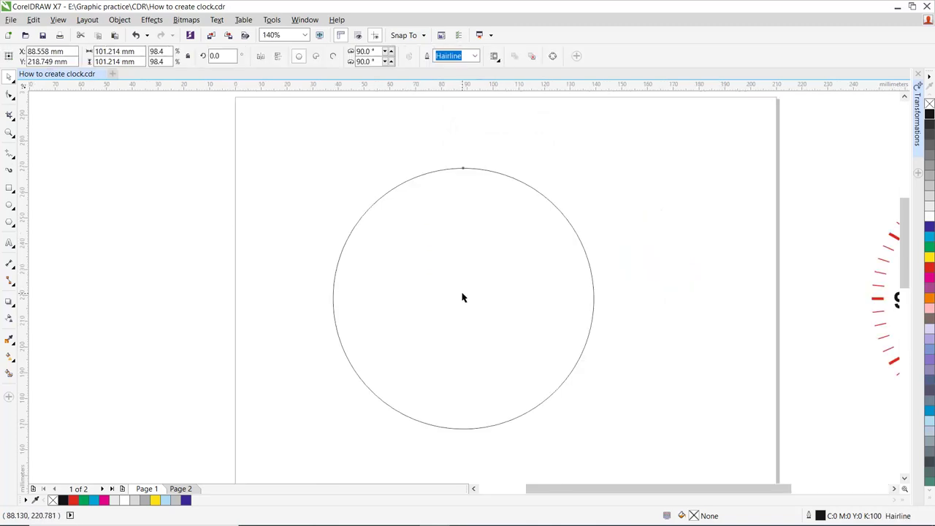
# - Draw a vertical freehand line about 3.4 mm long inward from the circle's top quadrant
pyautogui.press('F5')
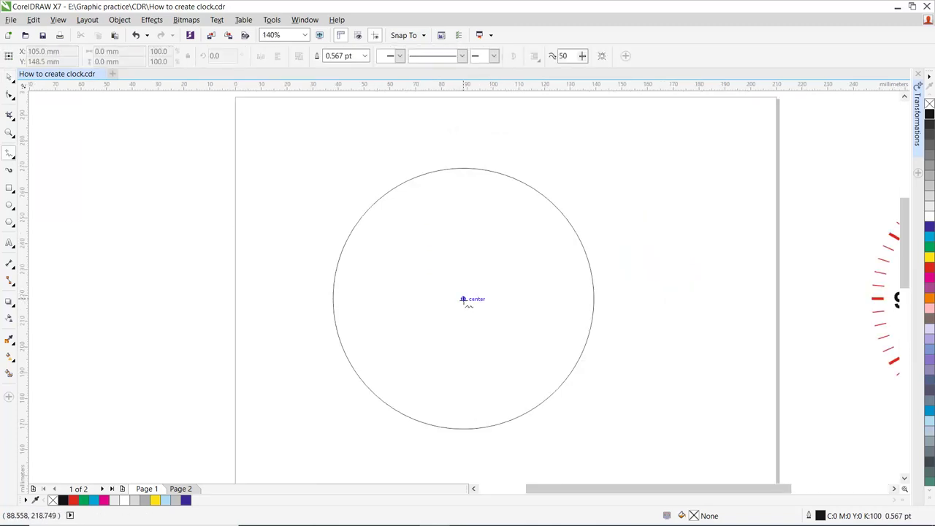
pyautogui.hscroll(5, 482, 299)
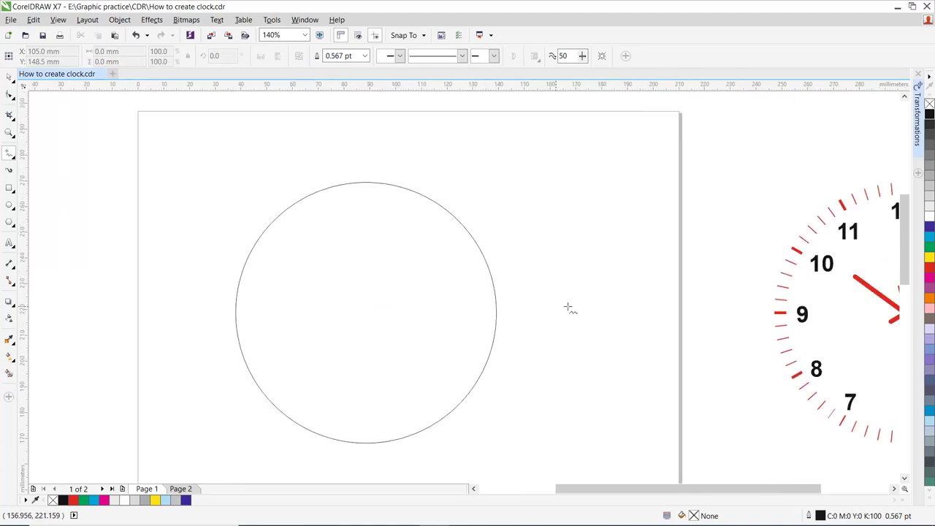
pyautogui.hscroll(-2, 576, 225)
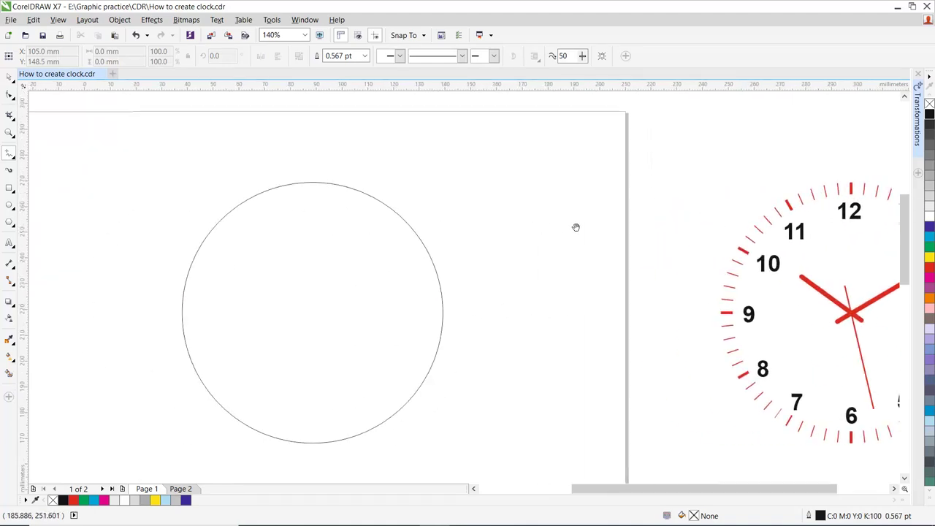
pyautogui.hscroll(-2, 407, 178)
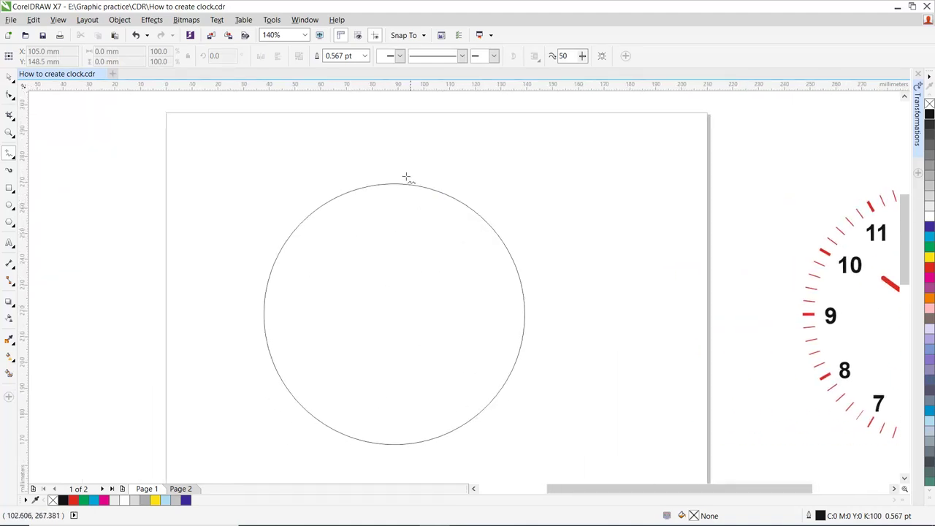
pyautogui.scroll(3, 407, 177)
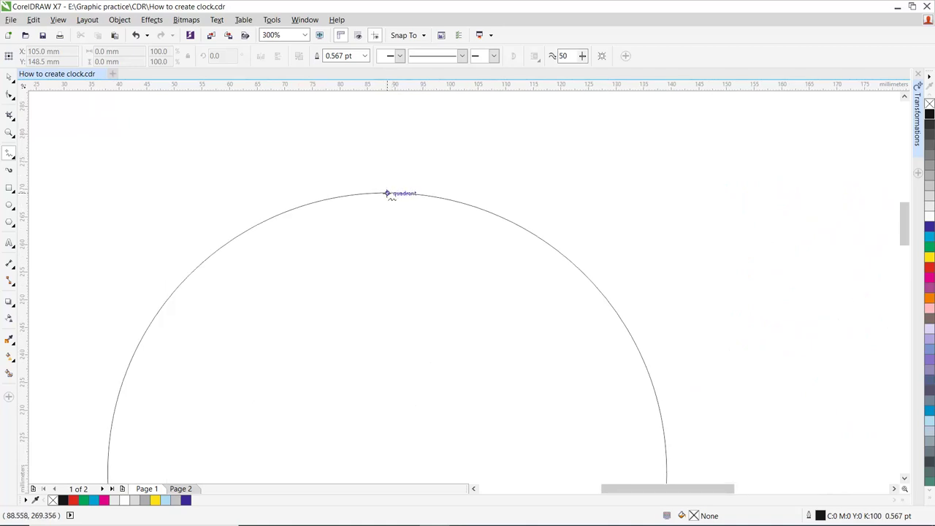
pyautogui.moveTo(387, 194); pyautogui.dragTo(387, 213)
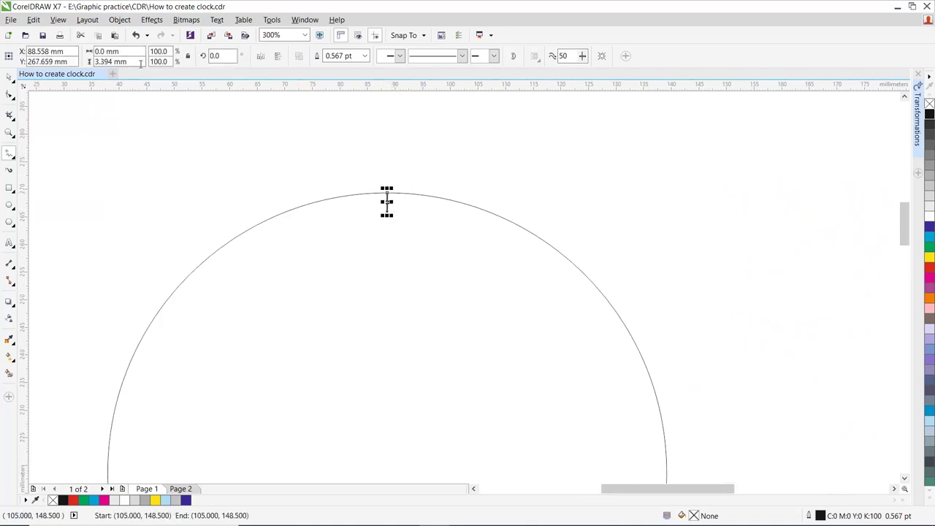
# - Set the short line's height to 4 mm and its outline width to 1 point
pyautogui.click(140, 62)
pyautogui.write('4')
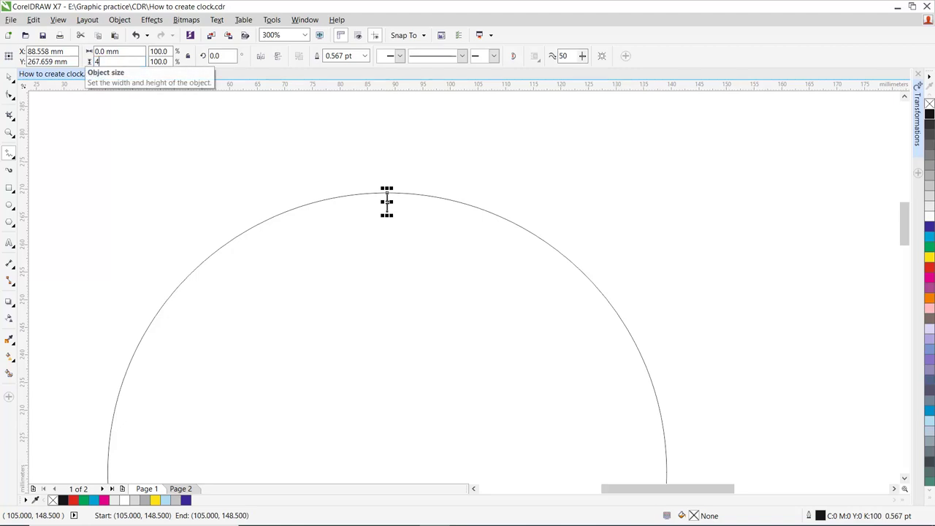
pyautogui.press('Return')
pyautogui.moveTo(362, 175); pyautogui.dragTo(426, 235)
pyautogui.press('F12')
pyautogui.write('1')
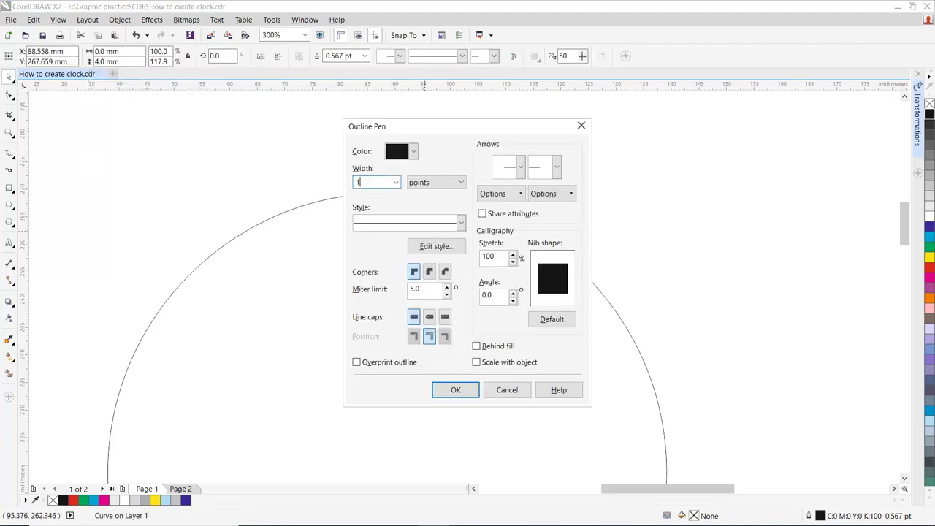
pyautogui.press('Return')
# - Align the top of the short line with the top of the circle
pyautogui.scroll(1, 424, 235)
pyautogui.scroll(1, 422, 221)
pyautogui.hotkey('ctrl', 'a')
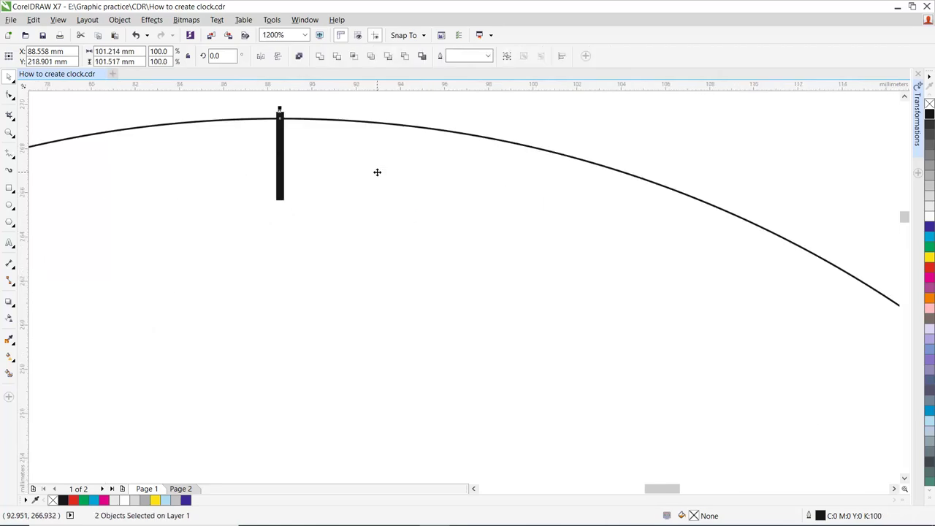
pyautogui.press('t')
pyautogui.scroll(-1, 468, 168)
pyautogui.scroll(-1, 460, 180)
pyautogui.press('Escape')
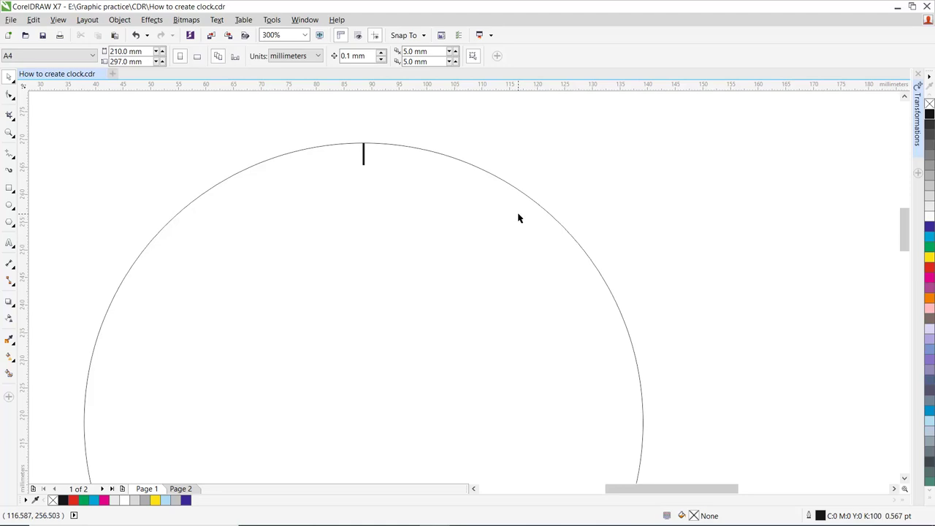
# - Move the short line's rotation centre to the centre of the circle
pyautogui.scroll(-1, 515, 179)
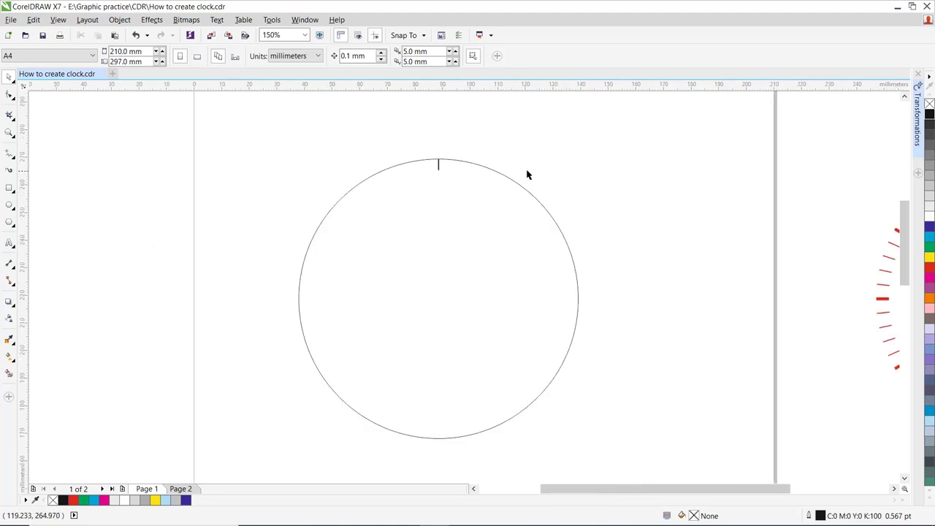
pyautogui.click(439, 161)
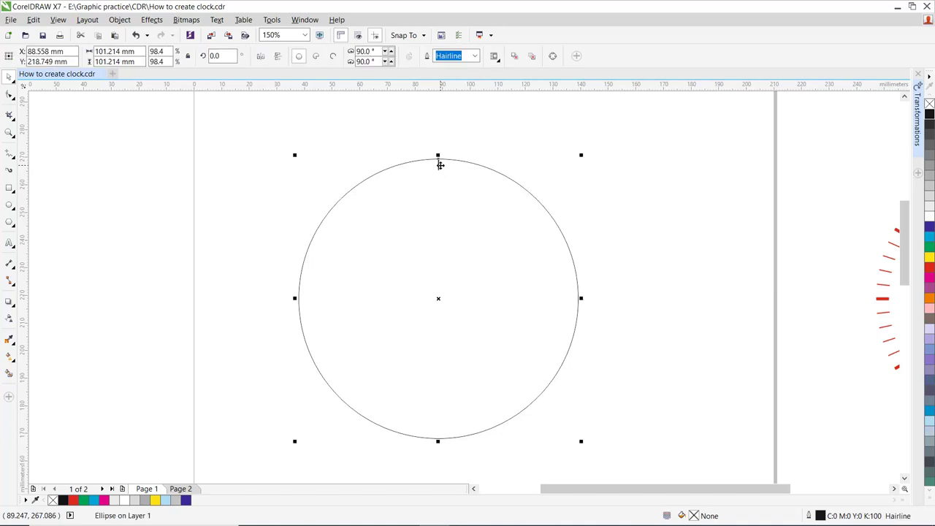
pyautogui.scroll(1, 440, 164)
pyautogui.click(432, 161)
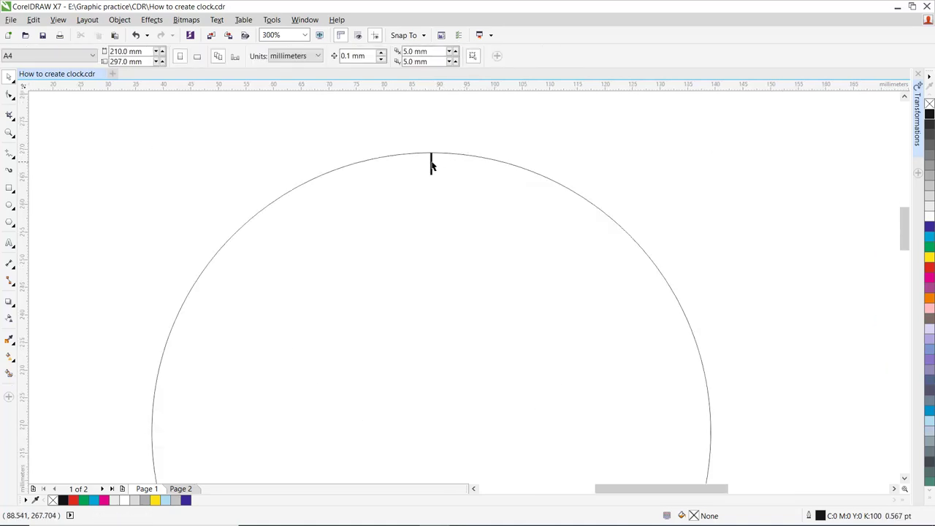
pyautogui.click(432, 164)
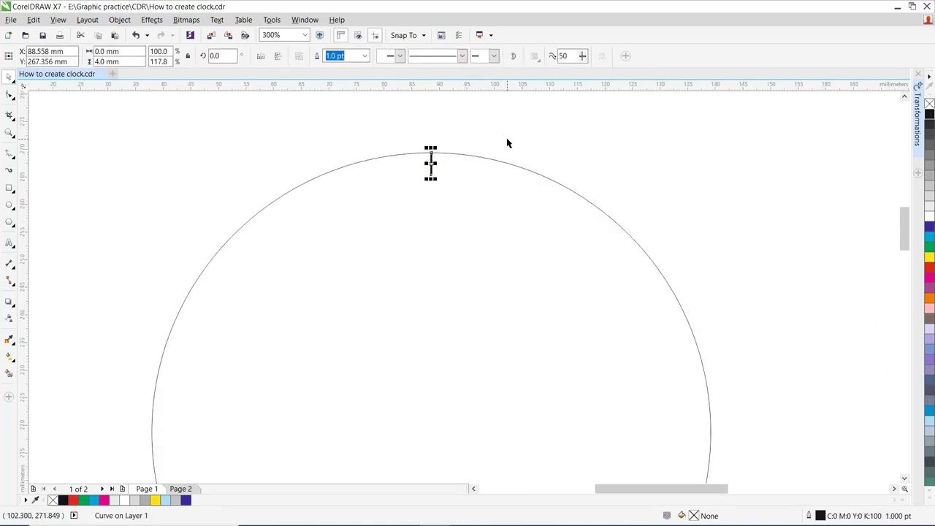
pyautogui.click(510, 144)
pyautogui.click(431, 165)
pyautogui.click(431, 165)
pyautogui.scroll(2, 431, 165)
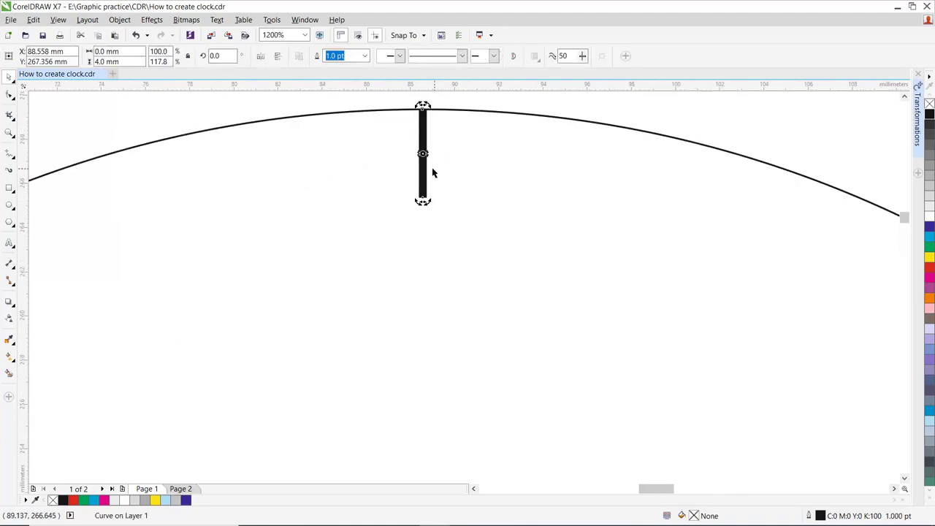
pyautogui.scroll(-2, 433, 173)
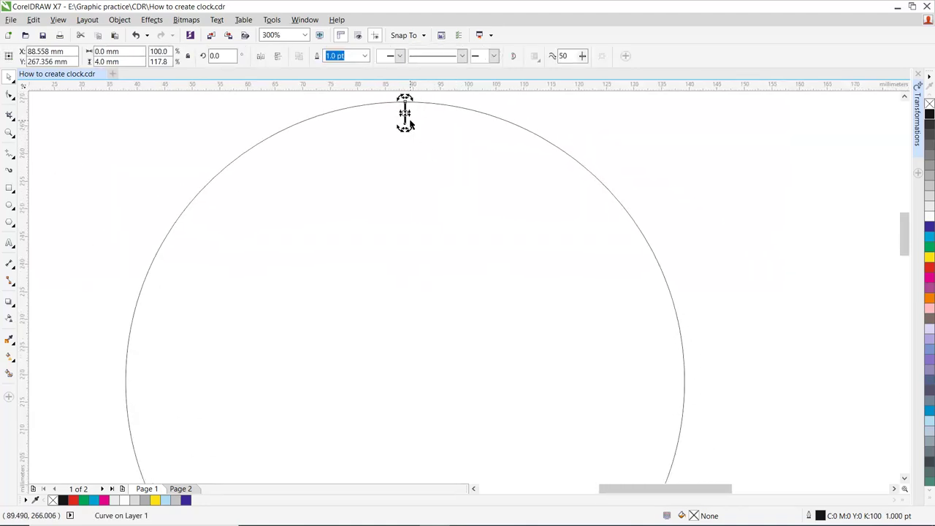
pyautogui.moveTo(405, 114); pyautogui.dragTo(406, 381)
pyautogui.scroll(-2, 577, 333)
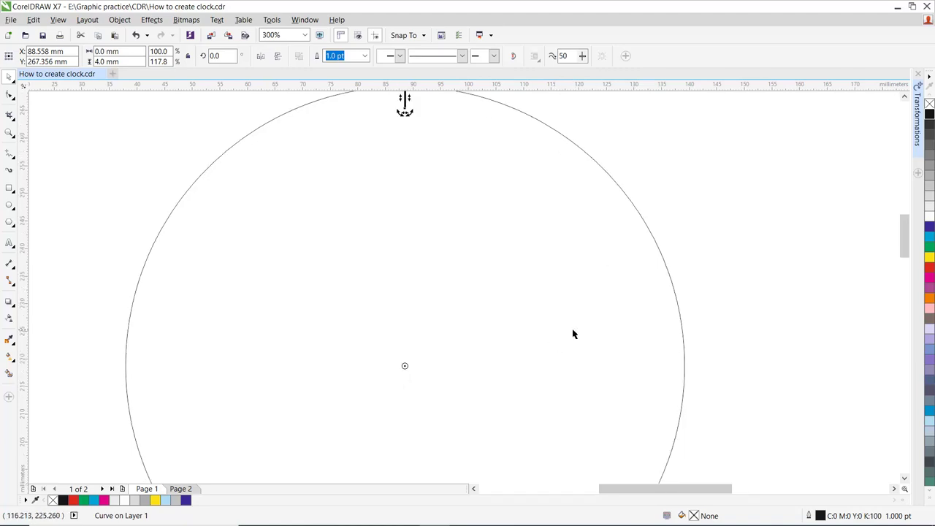
pyautogui.moveTo(573, 405); pyautogui.dragTo(514, 363)
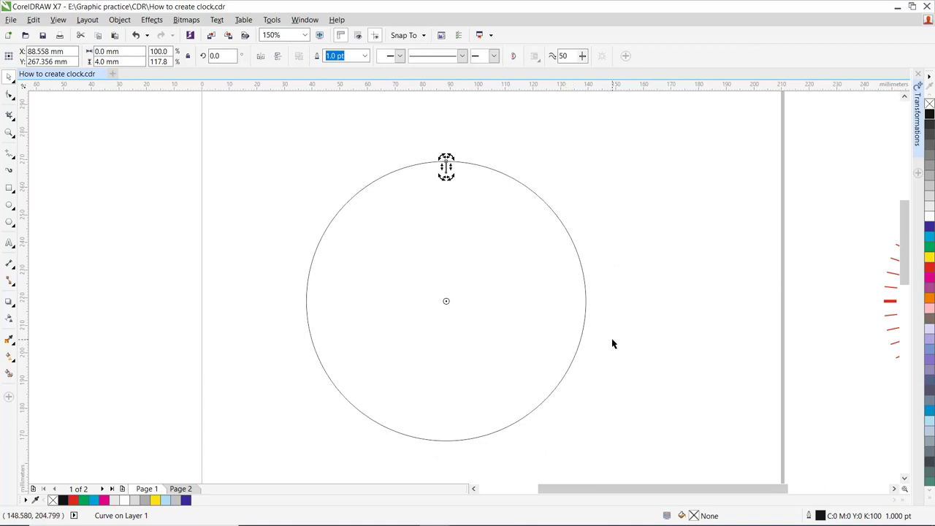
pyautogui.click(633, 354)
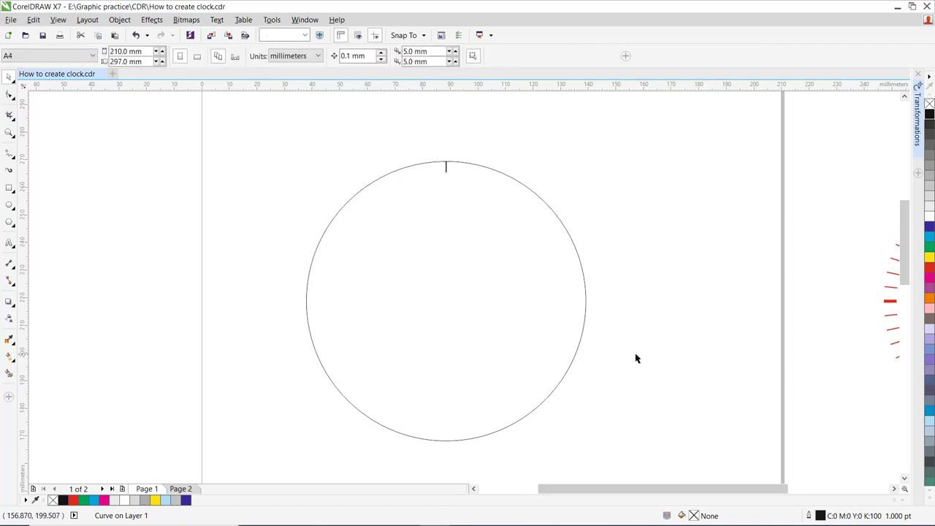
# - Launch the Windows Calculator, divide 360 by 60 to find the angle between minute marks, and close it
pyautogui.press('super+r')
pyautogui.write('calc')
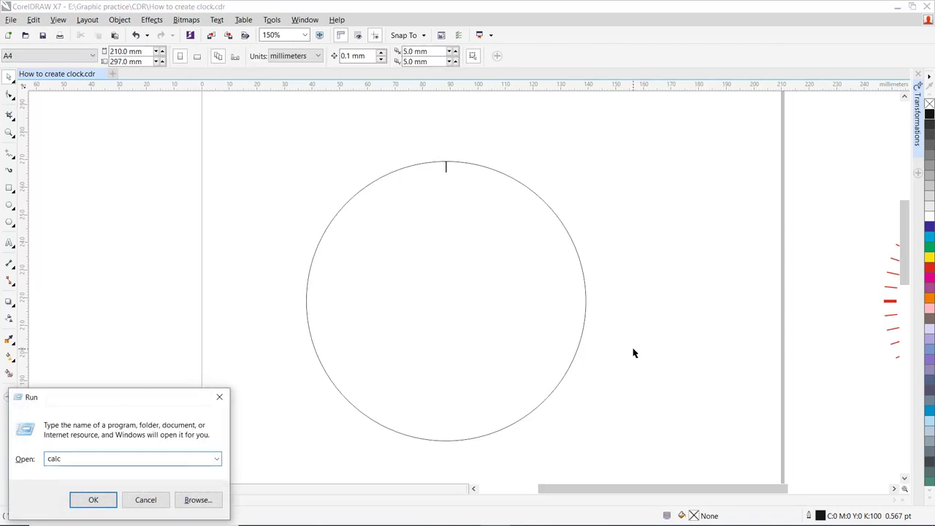
pyautogui.press('Return')
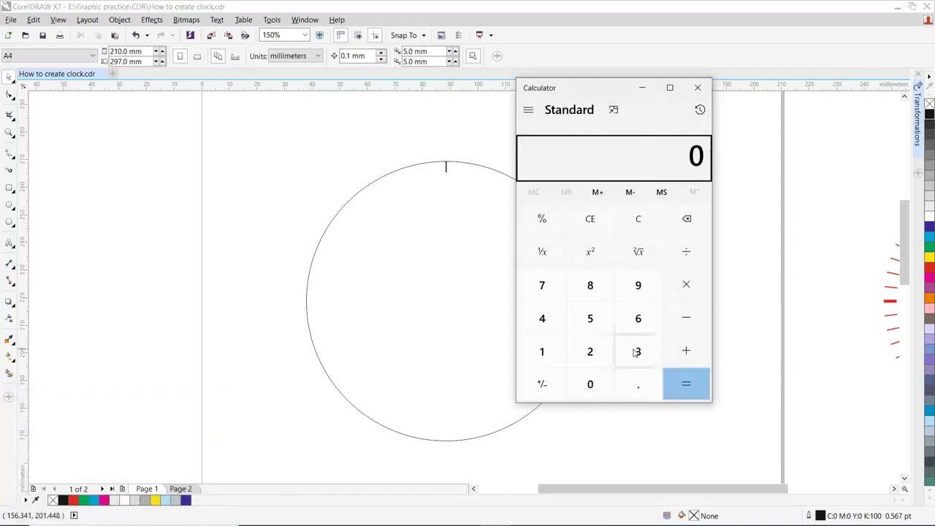
pyautogui.write('360 ÷ 60')
pyautogui.press('Return')
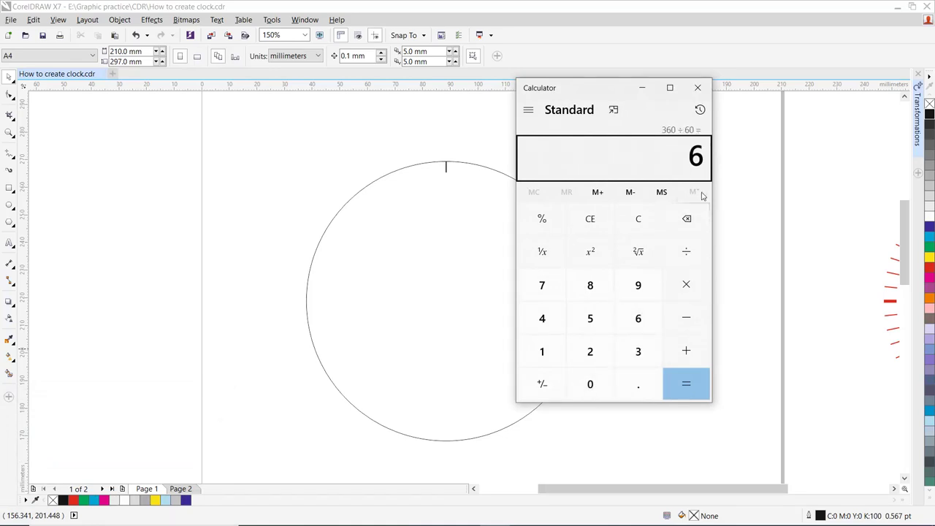
pyautogui.click(706, 89)
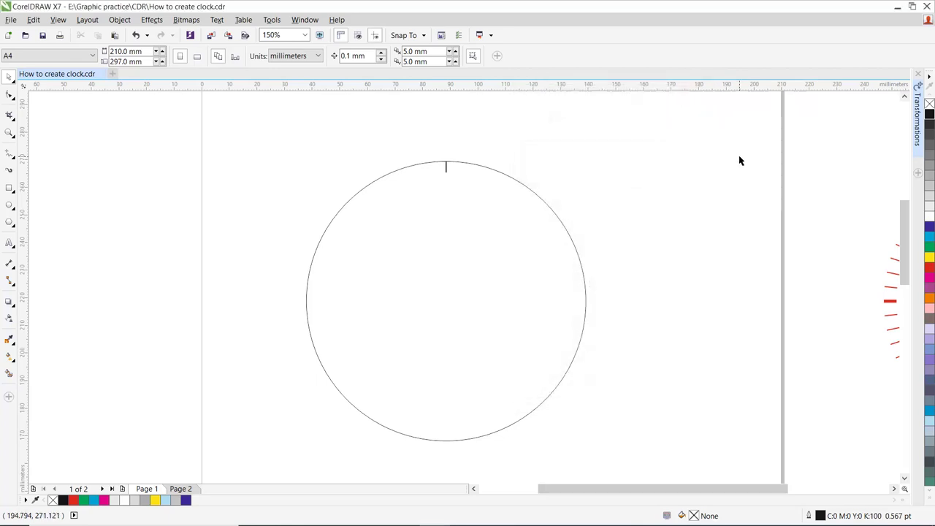
# - Rotate the short line around the circle's centre by 6 degrees with 60 copies to form the ring of minute marks
pyautogui.click(446, 166)
pyautogui.click(445, 167)
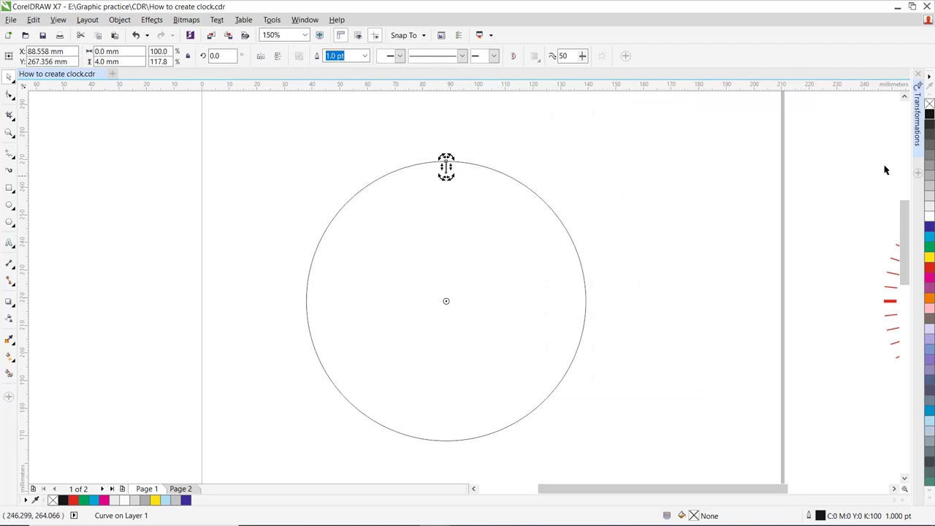
pyautogui.click(918, 113)
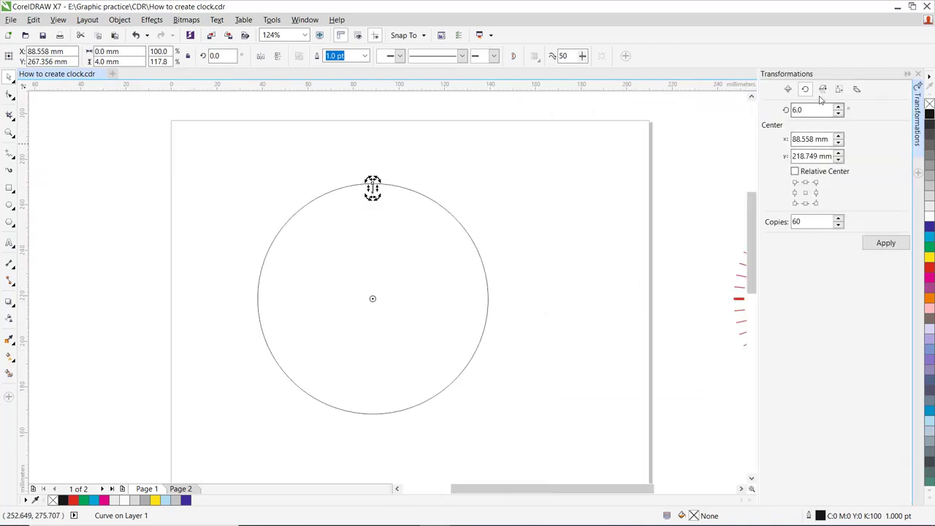
pyautogui.hotkey('alt', 'F7')
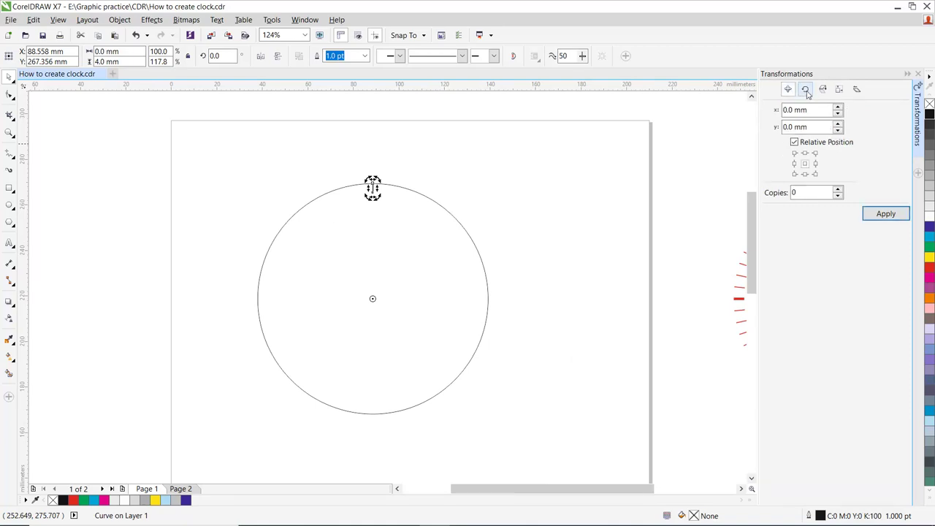
pyautogui.click(806, 89)
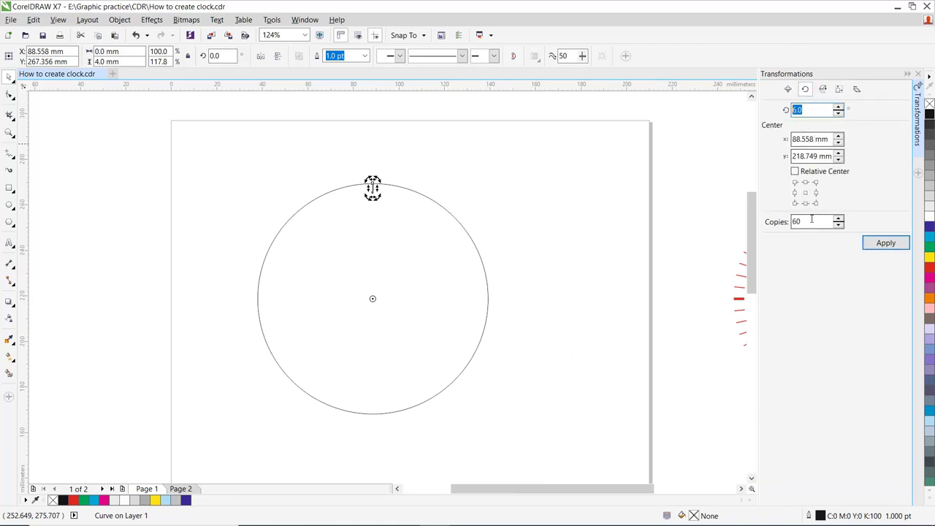
pyautogui.moveTo(811, 221); pyautogui.dragTo(763, 220)
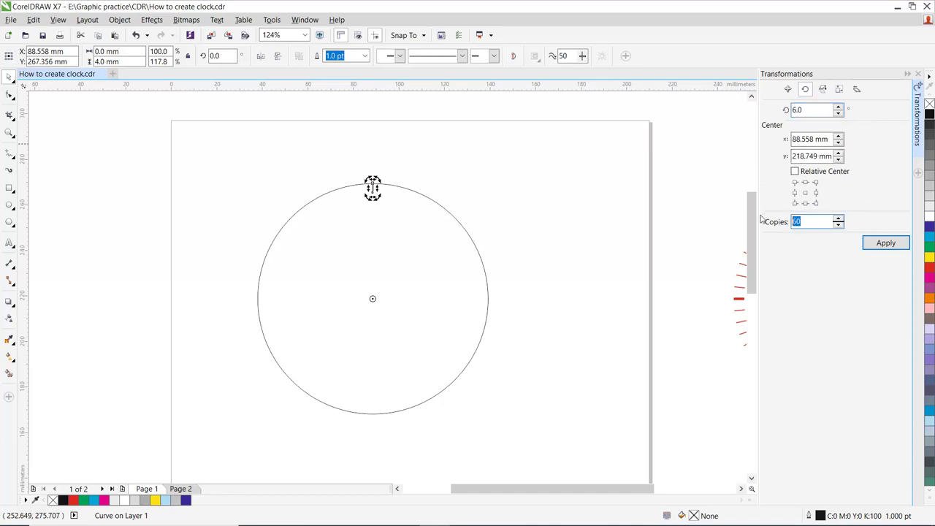
pyautogui.click(877, 248)
pyautogui.click(453, 147)
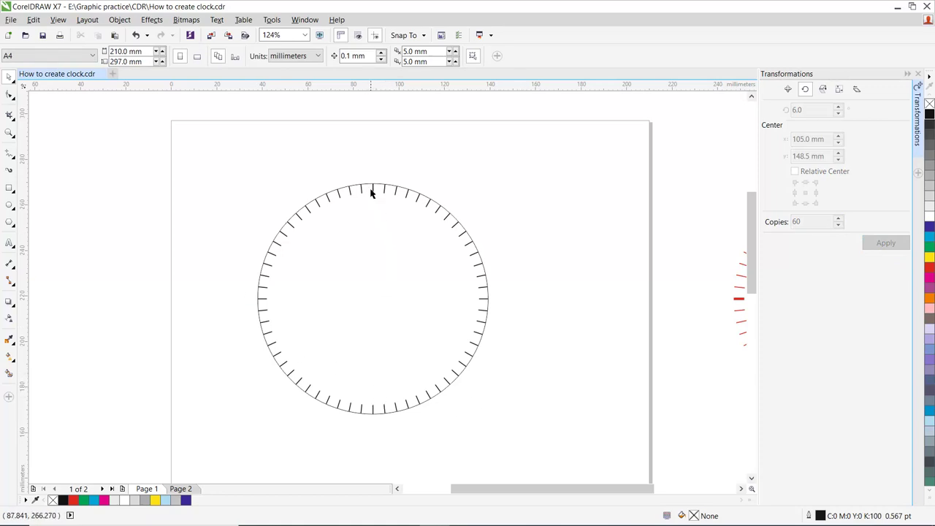
# - Set the outline width of the marks at 12, 3, 6 and 9 o'clock to 3 points
pyautogui.moveTo(370, 178); pyautogui.dragTo(375, 421)
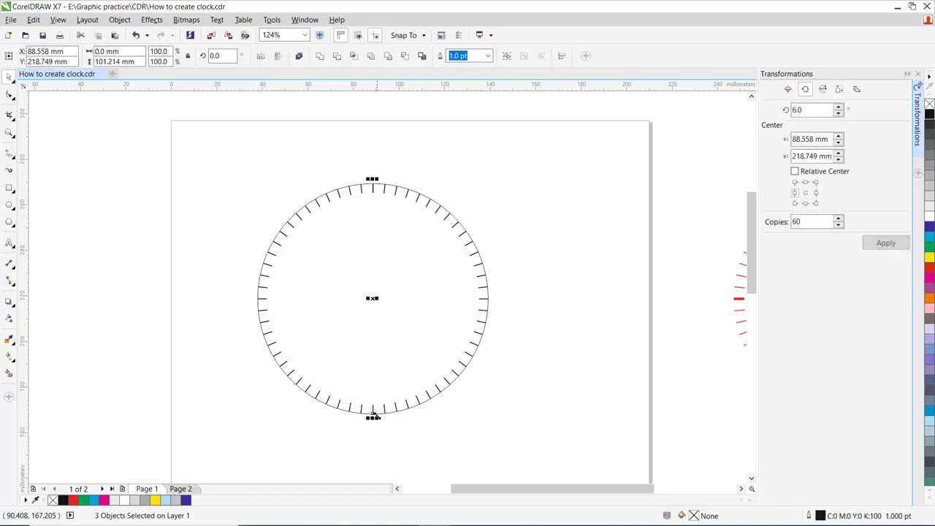
pyautogui.moveTo(246, 294); pyautogui.dragTo(495, 304)
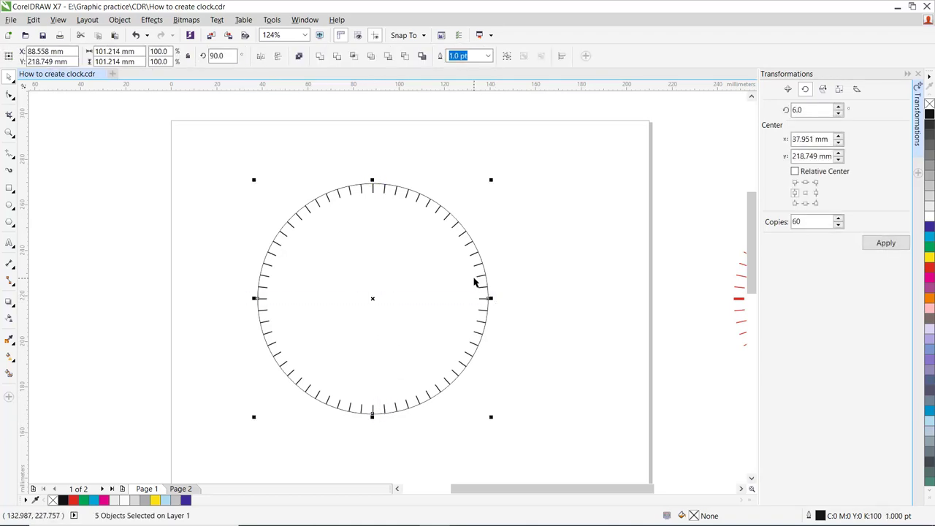
pyautogui.press('F12')
pyautogui.press('Tab')
pyautogui.write('3')
pyautogui.press('Return')
# - Repeat the 3-point outline width on the marks at 1, 2, 4 and 5 o'clock
pyautogui.scroll(1, 464, 277)
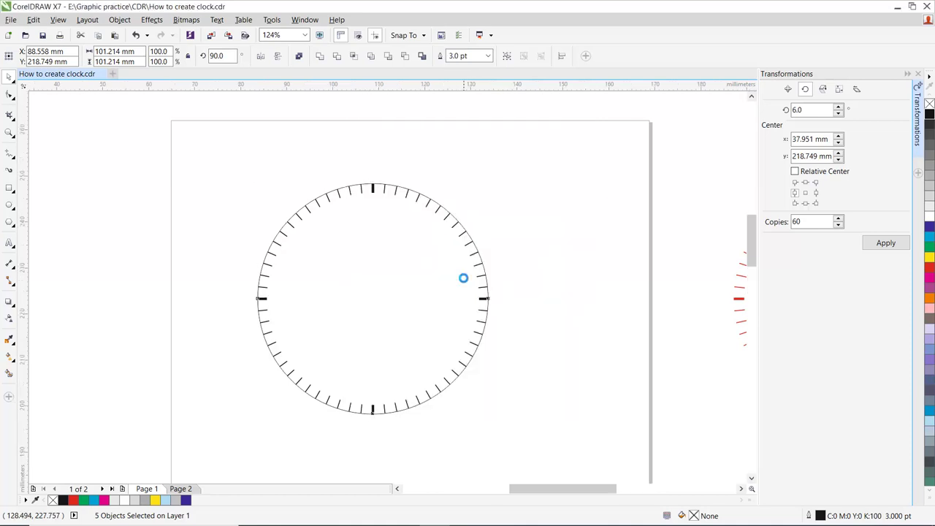
pyautogui.moveTo(320, 114); pyautogui.dragTo(346, 202)
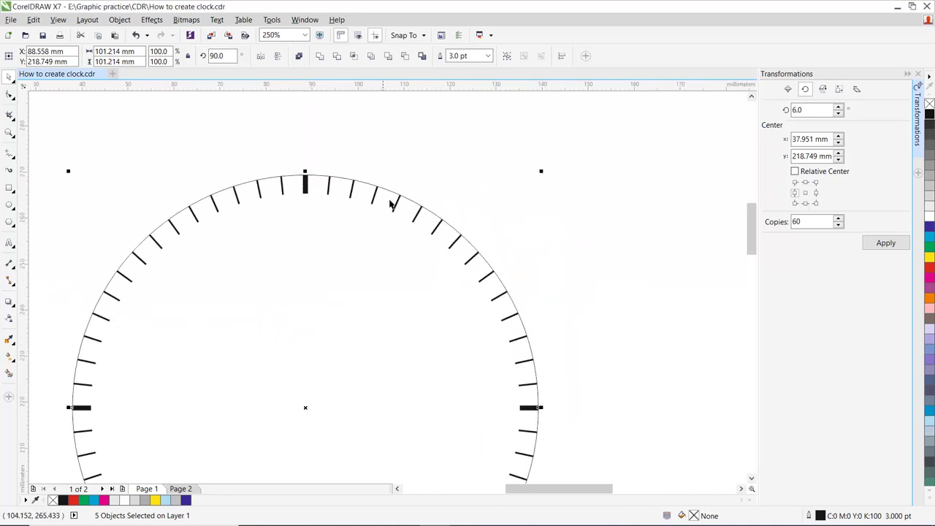
pyautogui.click(418, 213)
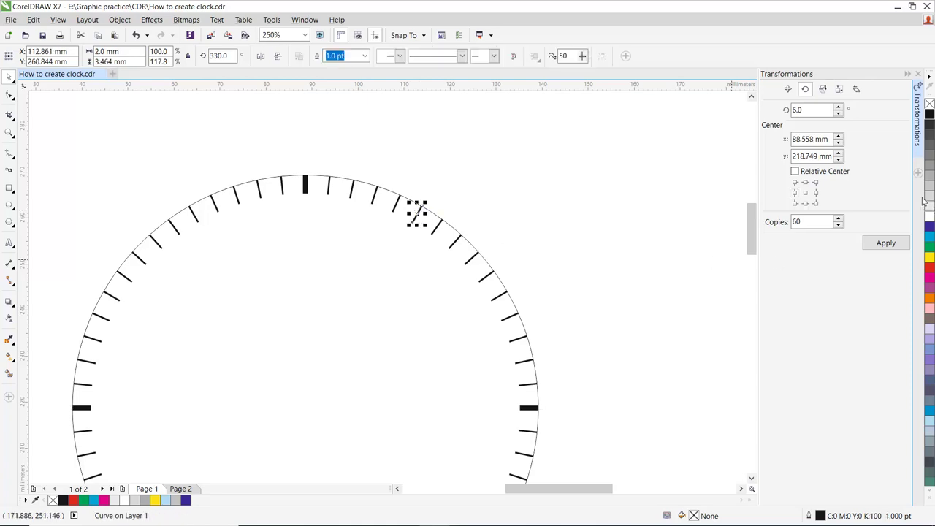
pyautogui.hotkey('ctrl', 'r')
pyautogui.click(501, 294)
pyautogui.scroll(-3, 540, 265)
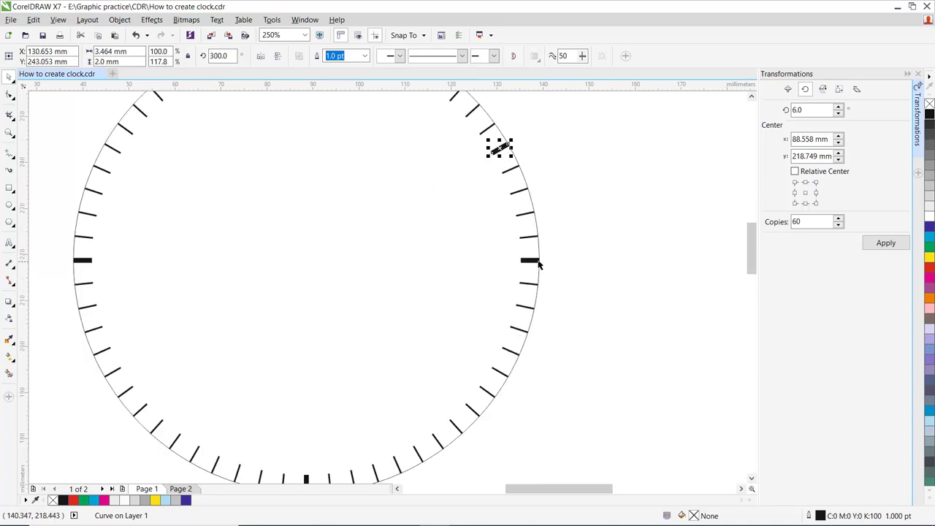
pyautogui.click(504, 372)
pyautogui.scroll(-3, 512, 372)
pyautogui.hscroll(-2, 511, 372)
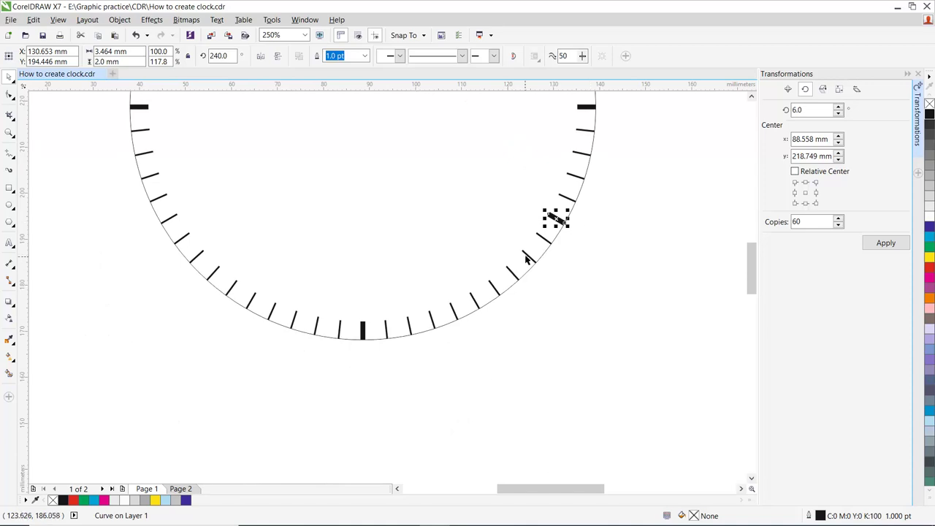
pyautogui.click(494, 291)
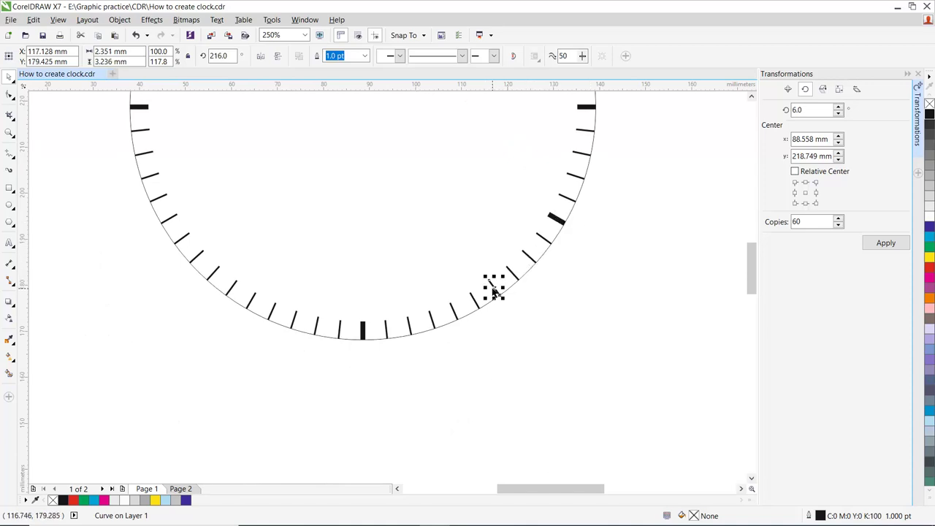
pyautogui.click(475, 299)
# - Repeat the 3-point outline width on the marks at 7, 8, 10 and 11 o'clock and clear the selection
pyautogui.scroll(1, 402, 323)
pyautogui.hscroll(-2, 403, 323)
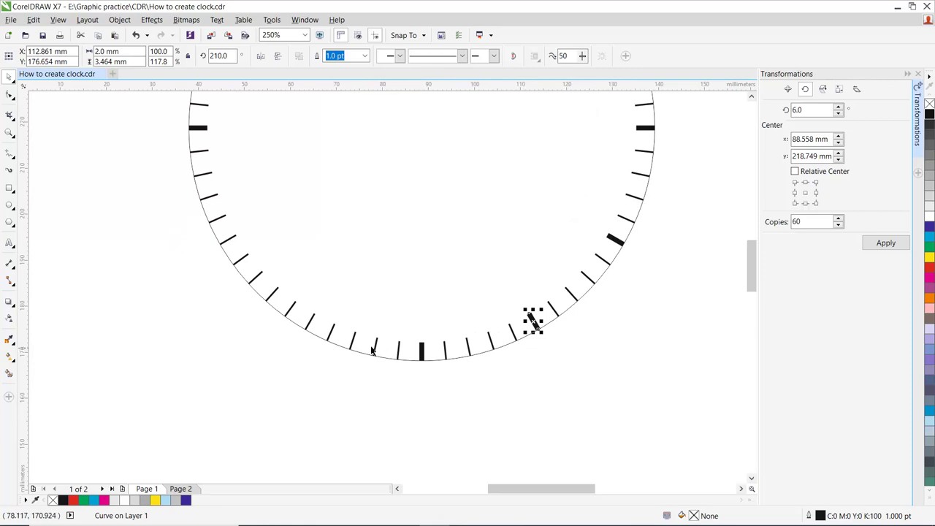
pyautogui.click(311, 319)
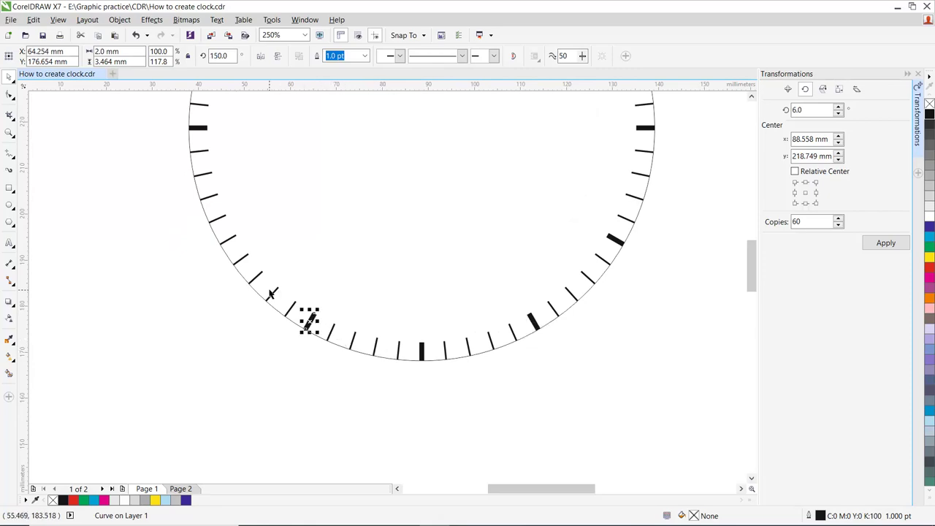
pyautogui.click(230, 244)
pyautogui.click(228, 241)
pyautogui.scroll(-1, 309, 252)
pyautogui.moveTo(413, 291); pyautogui.dragTo(455, 330)
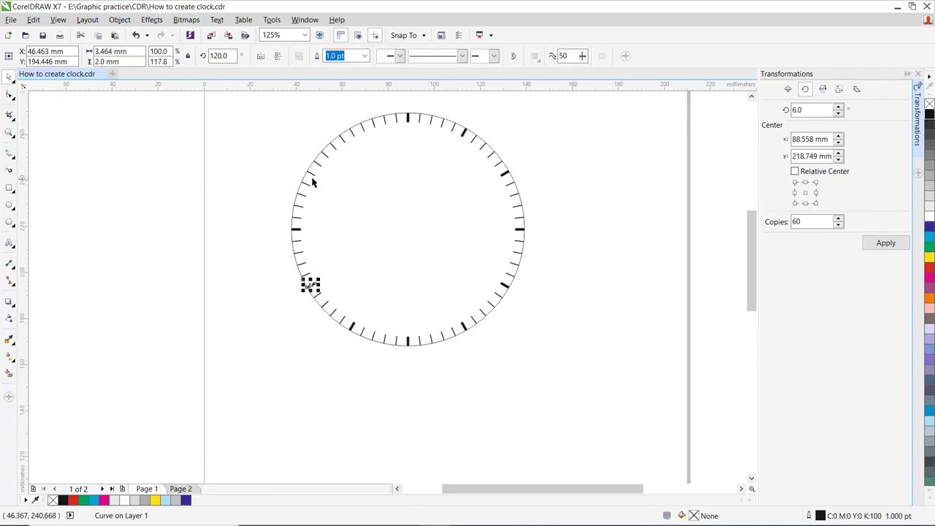
pyautogui.moveTo(224, 144); pyautogui.dragTo(407, 297)
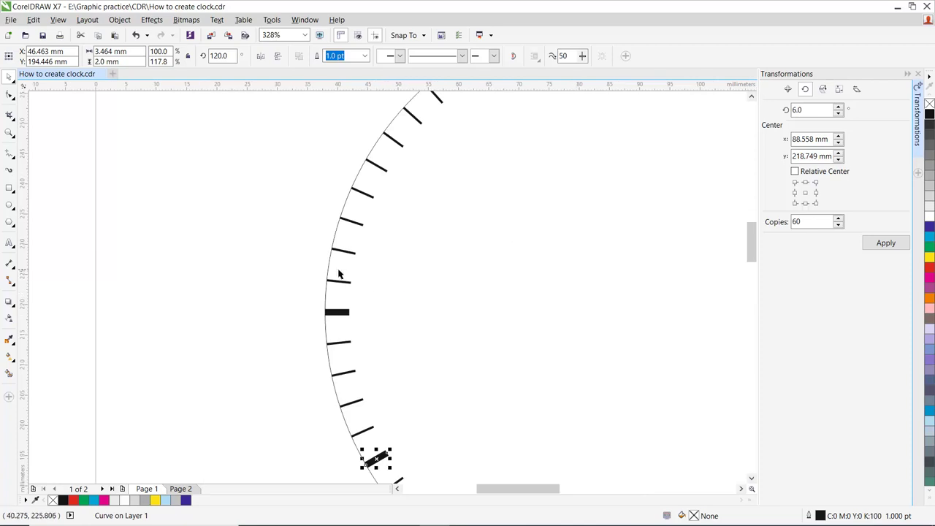
pyautogui.click(377, 165)
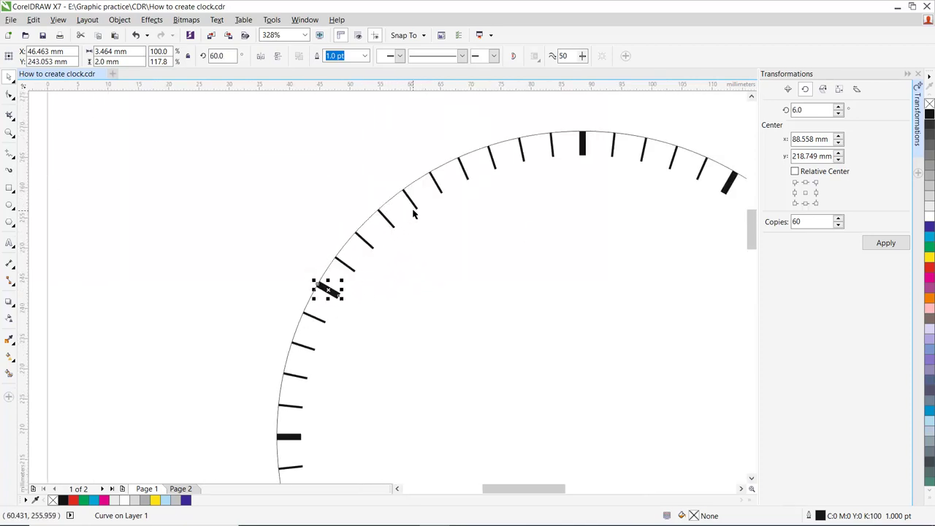
pyautogui.click(438, 189)
pyautogui.scroll(-2, 447, 212)
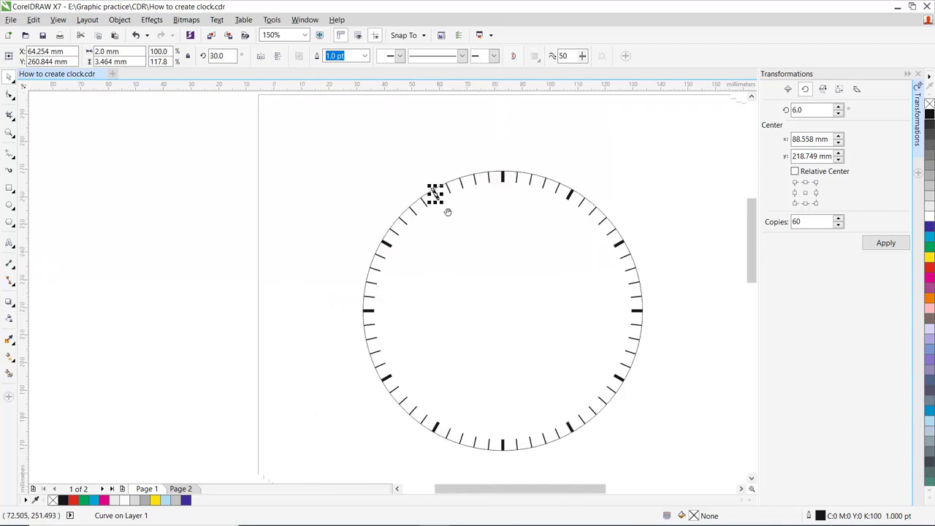
pyautogui.moveTo(448, 212); pyautogui.dragTo(417, 194)
pyautogui.click(528, 250)
# - Ungroup the finished red sample clock beside the page and clear the selection
pyautogui.moveTo(594, 252); pyautogui.dragTo(566, 258)
pyautogui.scroll(-1, 563, 269)
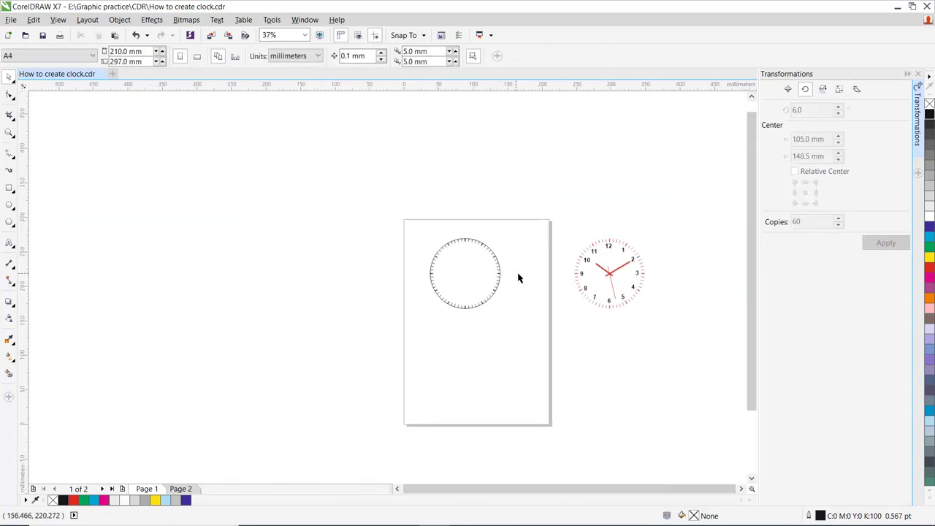
pyautogui.press('F2')
pyautogui.moveTo(433, 233); pyautogui.dragTo(505, 318)
pyautogui.moveTo(535, 286); pyautogui.dragTo(463, 291)
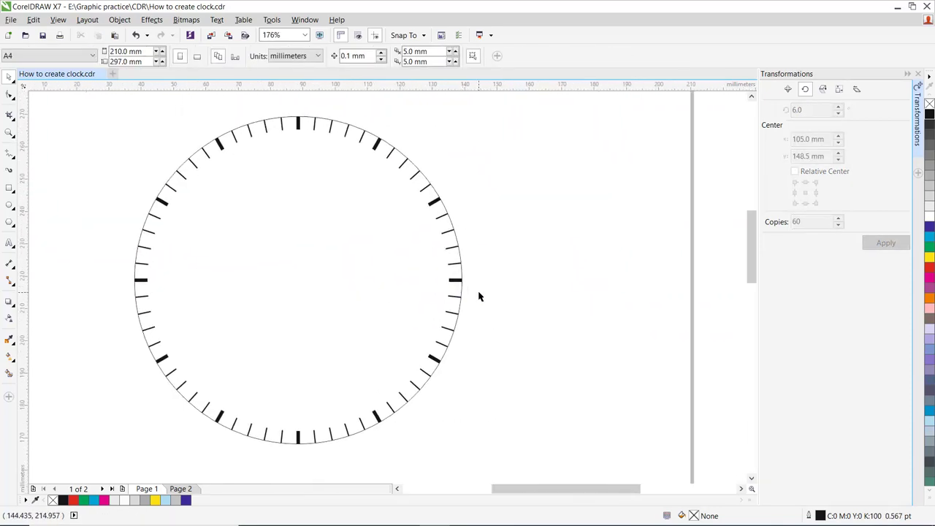
pyautogui.scroll(-2, 479, 296)
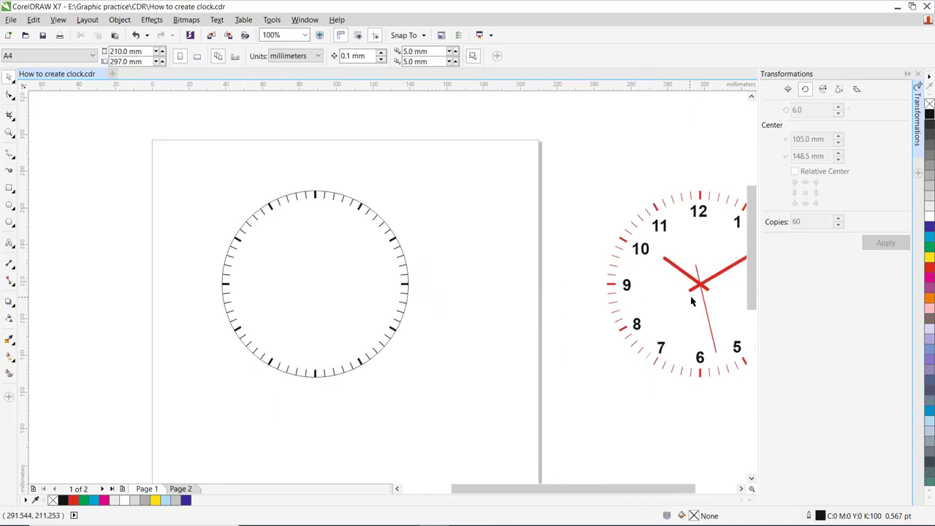
pyautogui.click(700, 288)
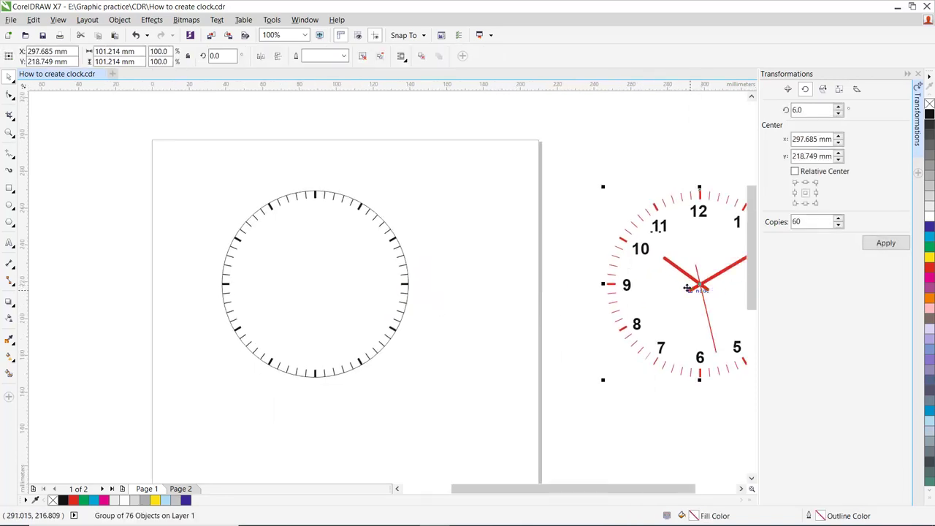
pyautogui.hotkey('ctrl', 'u')
pyautogui.moveTo(662, 323); pyautogui.dragTo(499, 322)
pyautogui.click(523, 323)
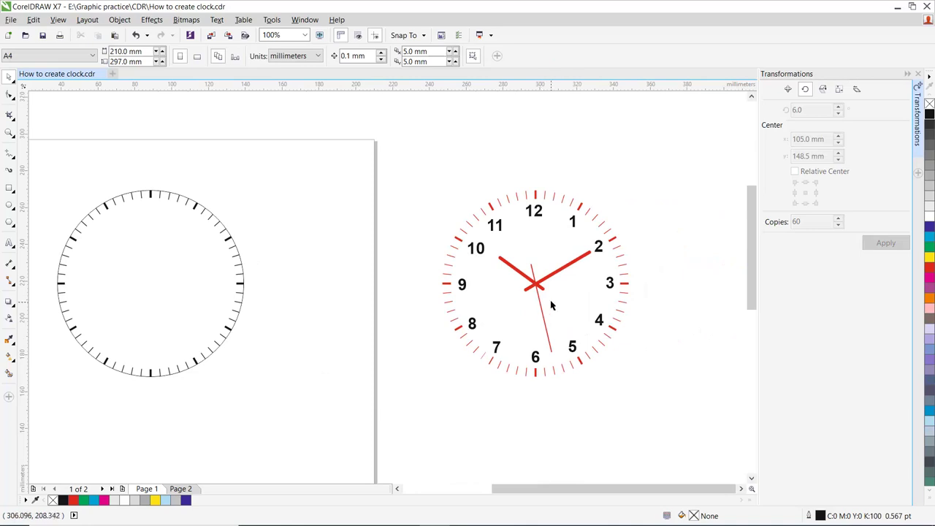
# - Copy the sample clock's group of red hands onto the centre of the new dial
pyautogui.click(530, 287)
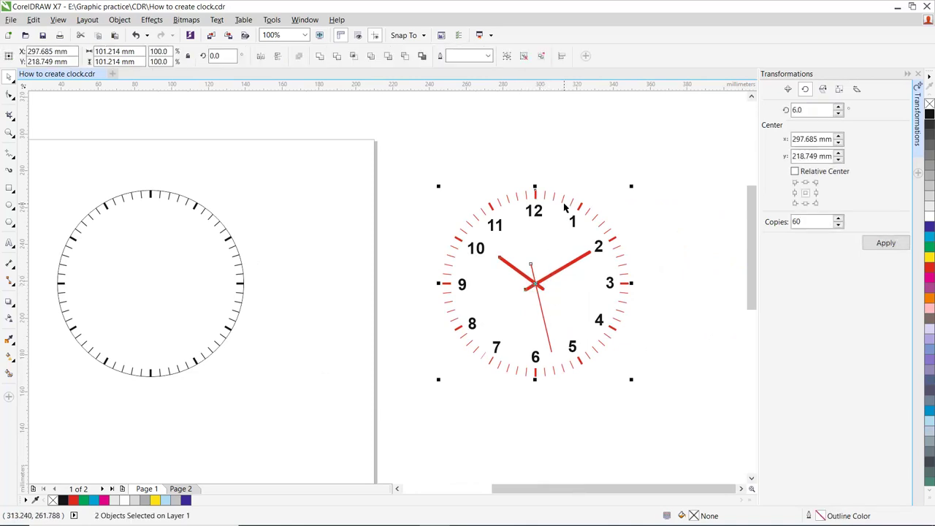
pyautogui.click(533, 283)
pyautogui.moveTo(534, 283); pyautogui.dragTo(147, 284)
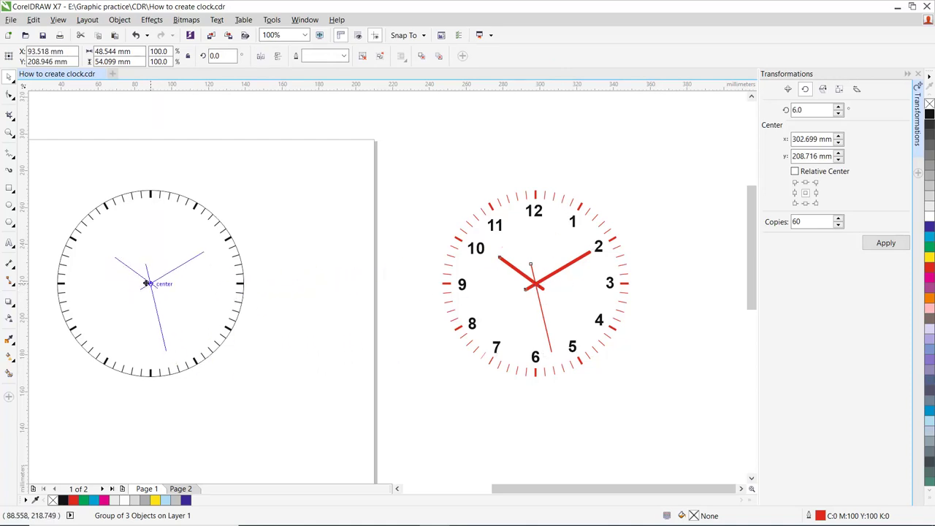
pyautogui.moveTo(147, 283); pyautogui.dragTo(147, 283)
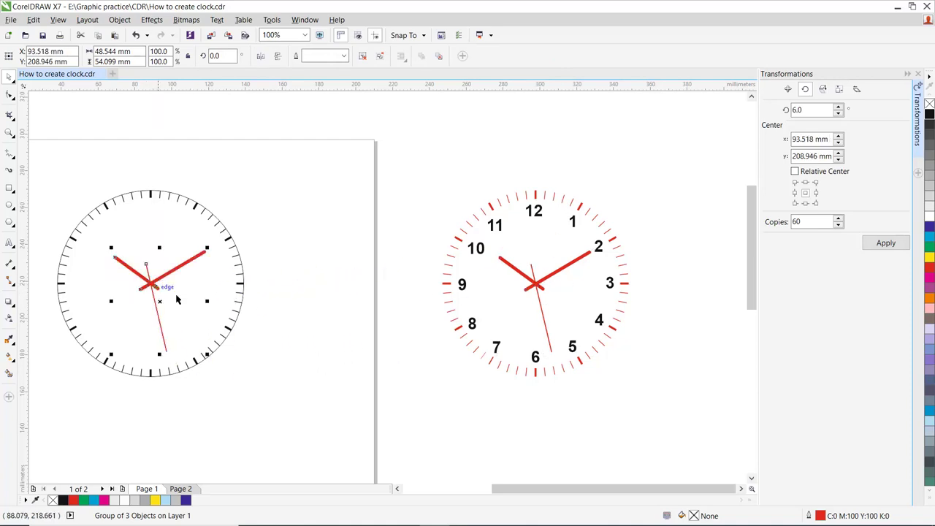
# - Copy the sample clock's numeral 12 below the new dial's 12 o'clock mark and centre it horizontally on that mark
pyautogui.moveTo(318, 331); pyautogui.dragTo(420, 356)
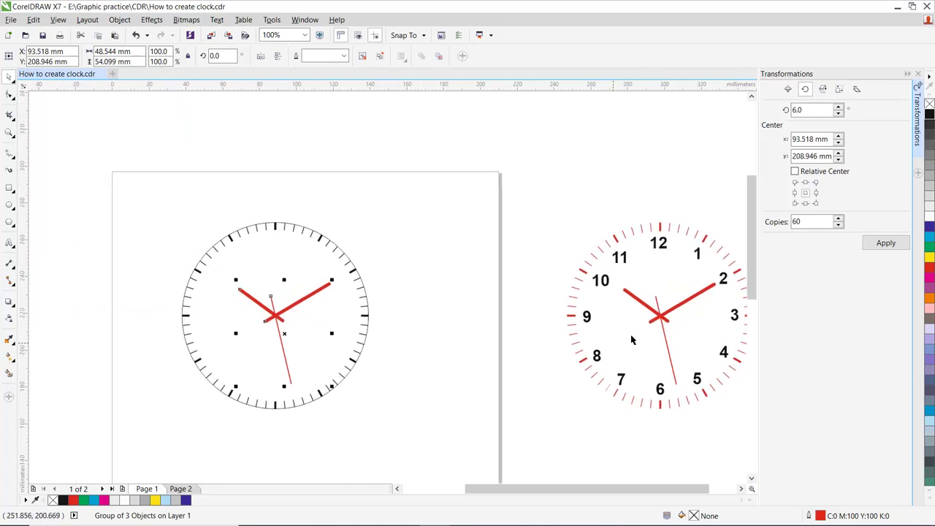
pyautogui.click(665, 249)
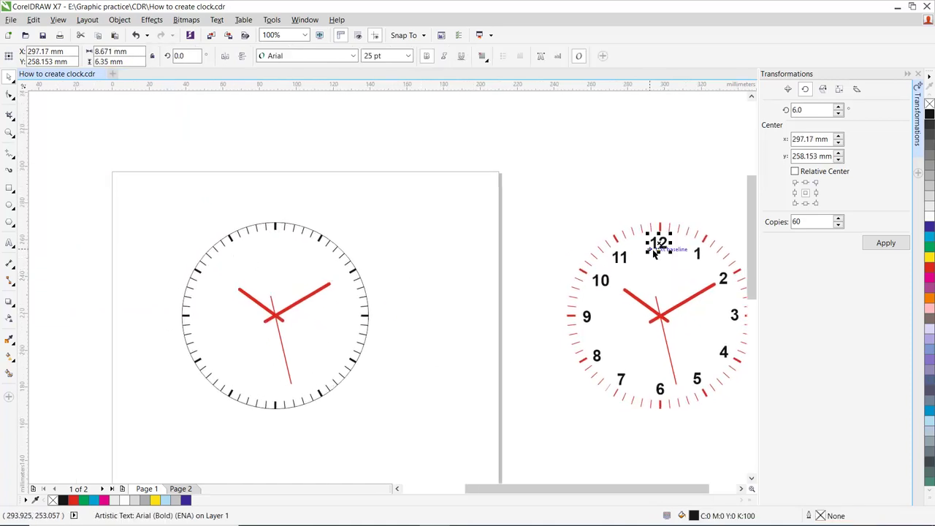
pyautogui.moveTo(660, 245); pyautogui.dragTo(276, 246)
pyautogui.press('F2')
pyautogui.moveTo(209, 202); pyautogui.dragTo(363, 301)
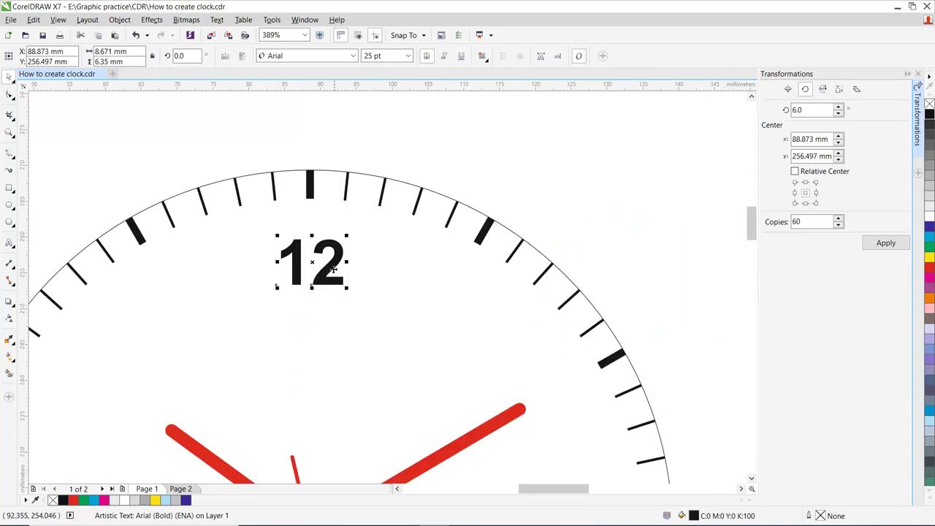
pyautogui.keyDown('shift'); pyautogui.click(308, 194); pyautogui.keyUp('shift')
pyautogui.press('c')
pyautogui.press('Escape')
# - Copy the numeral 12 towards the 1 o'clock mark, change the copy's text to 1, and position it beside the mark
pyautogui.moveTo(335, 246); pyautogui.dragTo(463, 278)
pyautogui.rightClick(463, 278)
pyautogui.press('F8')
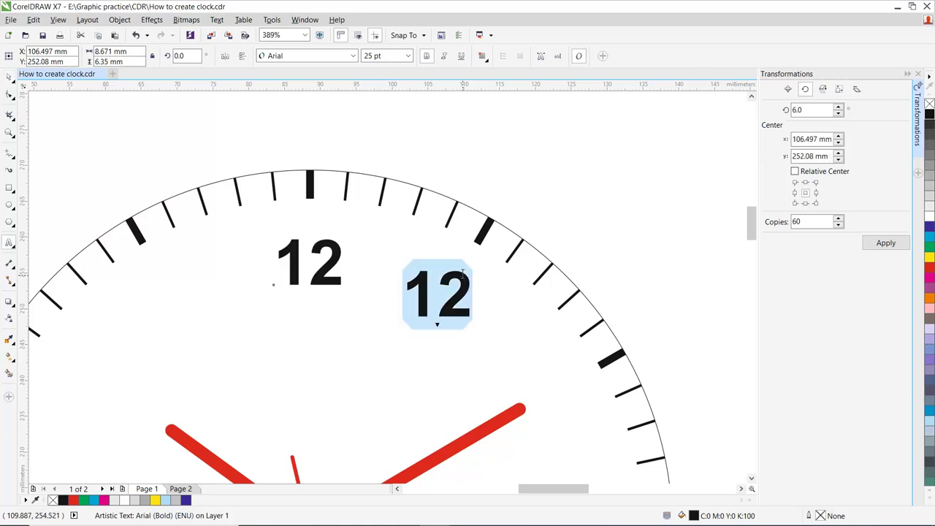
pyautogui.write('1')
pyautogui.hotkey('ctrl', 'space')
pyautogui.moveTo(419, 303); pyautogui.dragTo(454, 309)
# - Copy the numeral 1 to the 2 o'clock mark and change the copy's text to 2
pyautogui.moveTo(470, 315); pyautogui.dragTo(501, 321)
pyautogui.press('F8')
pyautogui.write('2')
pyautogui.hotkey('ctrl', 'space')
# - Place a copy of the numeral 2 beside the 3 o'clock mark and change its text to 3
pyautogui.scroll(-4, 493, 270)
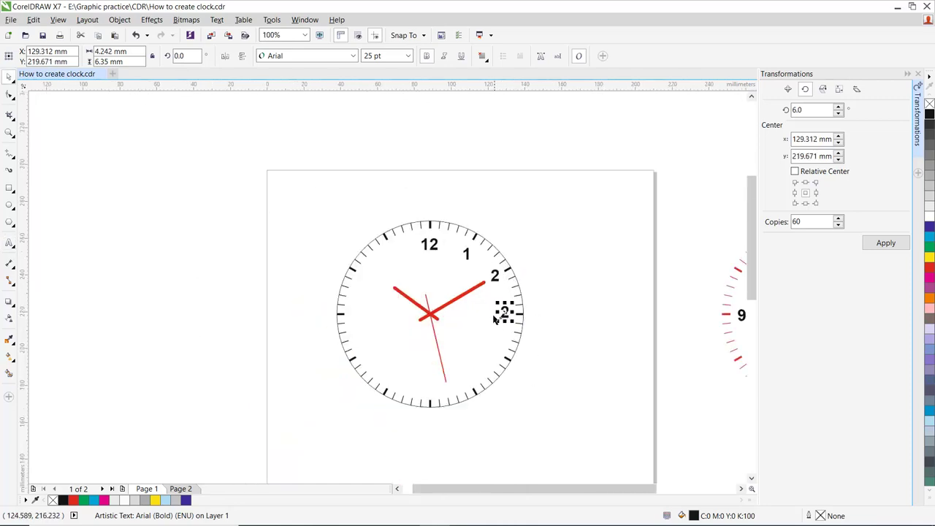
pyautogui.scroll(4, 495, 319)
pyautogui.press('F8')
pyautogui.click(370, 228)
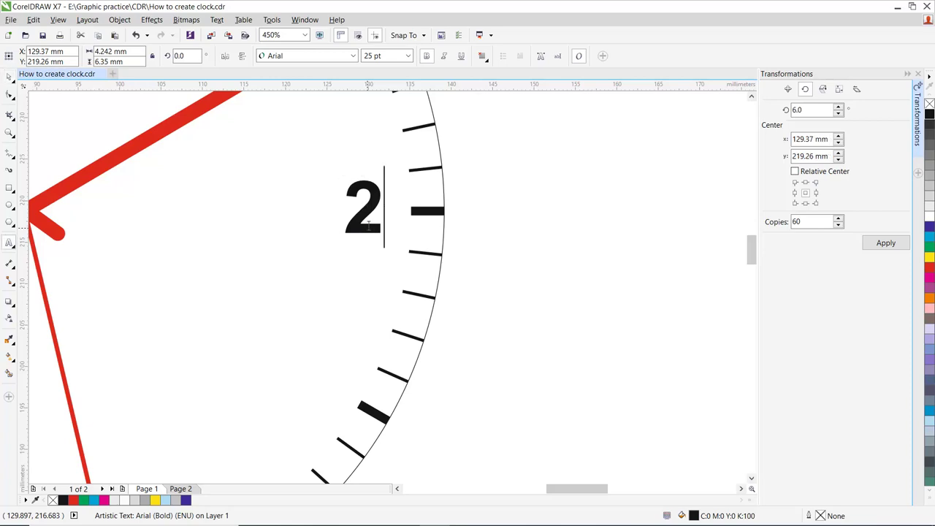
pyautogui.hotkey('ctrl', 'a')
pyautogui.write('3')
pyautogui.hotkey('ctrl', 'space')
pyautogui.moveTo(365, 240); pyautogui.dragTo(484, 202)
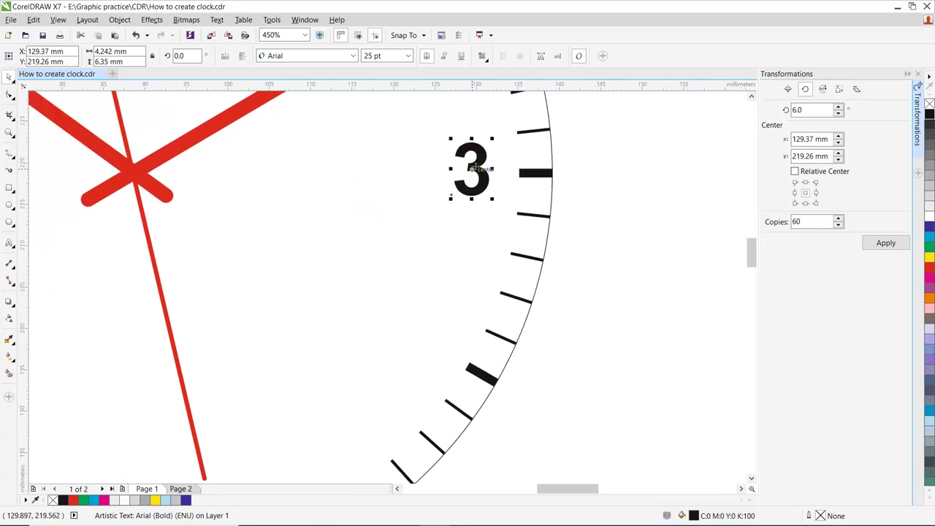
# - Copy the numeral 3 to the 4 o'clock mark and change the copy's text to 4
pyautogui.moveTo(473, 170); pyautogui.dragTo(419, 341)
pyautogui.press('F8')
pyautogui.click(426, 333)
pyautogui.doubleClick(426, 327)
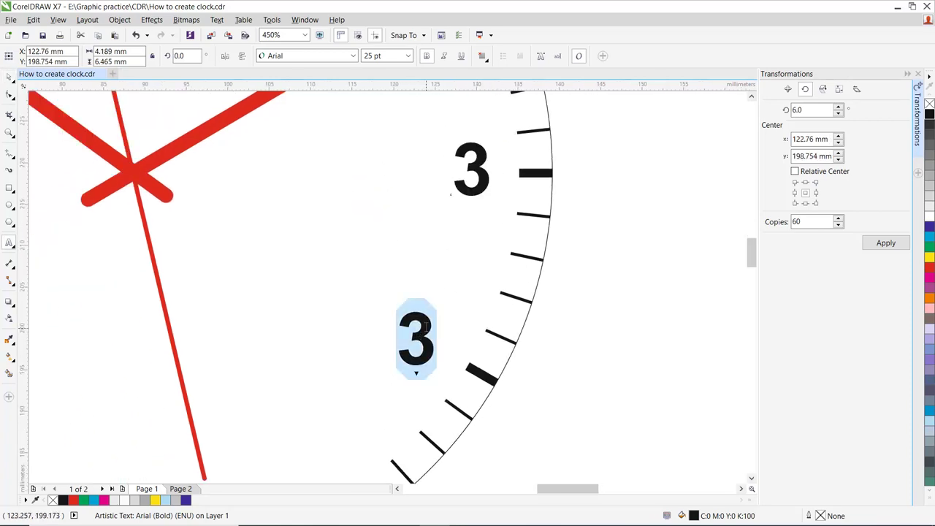
pyautogui.write('4')
pyautogui.hotkey('ctrl', 'space')
# - Copy the numeral 4 to the 5 o'clock mark and change the copy's text to 5
pyautogui.moveTo(458, 369); pyautogui.dragTo(362, 345)
pyautogui.rightClick(495, 309)
pyautogui.press('F8')
pyautogui.click(495, 309)
pyautogui.doubleClick(495, 309)
pyautogui.write('5')
pyautogui.hotkey('ctrl', 'space')
# - Place a copy of the numeral 5 above the 6 o'clock mark and change its text to 6
pyautogui.click(322, 339)
pyautogui.doubleClick(322, 339)
pyautogui.write('6')
pyautogui.hotkey('ctrl', 'space')
# - Place a copy of the numeral 6 beside the 7 o'clock mark and change its text to 7
pyautogui.rightClick(362, 345)
pyautogui.doubleClick(363, 346)
pyautogui.write('7')
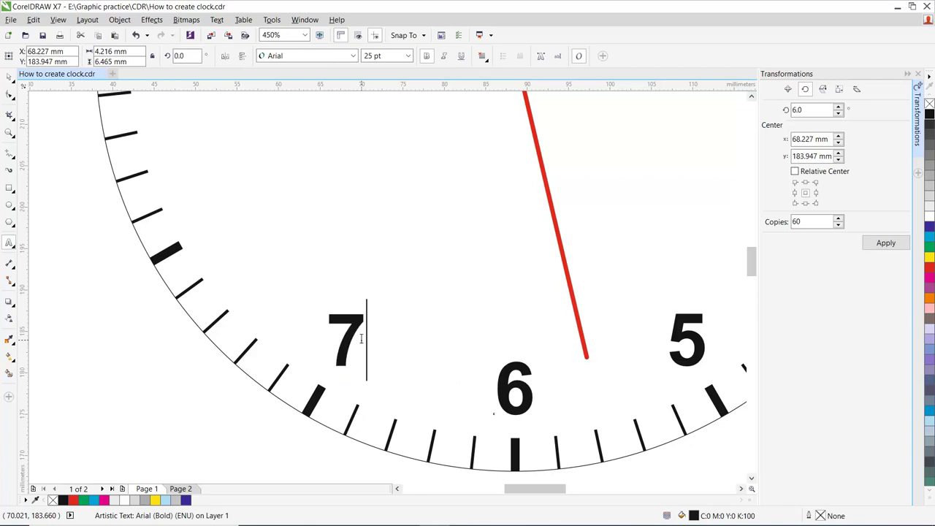
pyautogui.hotkey('ctrl', 'space')
# - Copy the numeral 7 to the 8 o'clock mark and change the copy's text to 8
pyautogui.hscroll(-5, 469, 423)
pyautogui.scroll(2, 469, 424)
pyautogui.moveTo(512, 426); pyautogui.dragTo(390, 309)
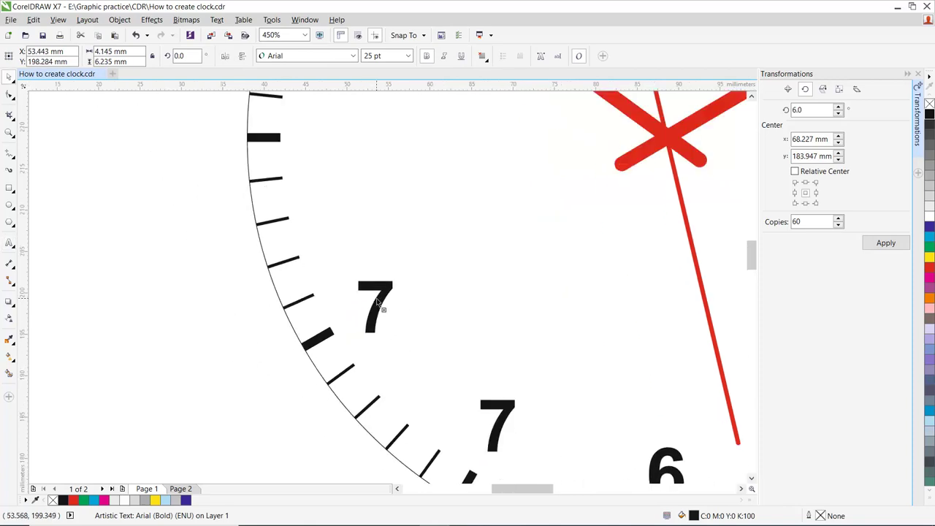
pyautogui.doubleClick(383, 307)
pyautogui.press('BackSpace')
pyautogui.write('8')
pyautogui.hotkey('ctrl', 'space')
# - Copy the numeral 8 beside the 9 o'clock mark and change the copy's text to 9
pyautogui.hscroll(-2, 383, 300)
pyautogui.scroll(2, 382, 299)
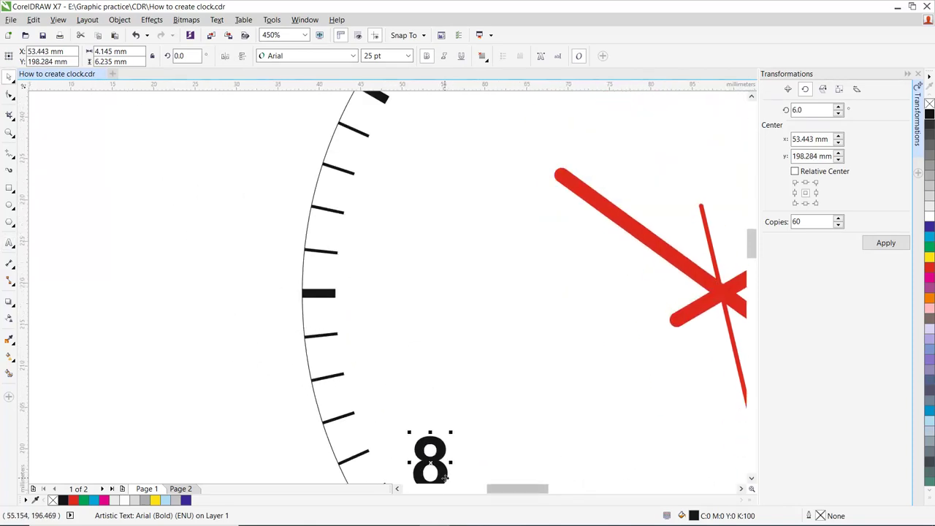
pyautogui.moveTo(429, 459); pyautogui.dragTo(388, 292)
pyautogui.doubleClick(406, 288)
pyautogui.doubleClick(406, 287)
pyautogui.write('9')
pyautogui.hotkey('ctrl', 'space')
# - Copy the numeral 9 to the 10 o'clock mark and change the copy's text to 10
pyautogui.scroll(2, 388, 292)
pyautogui.hscroll(1, 388, 293)
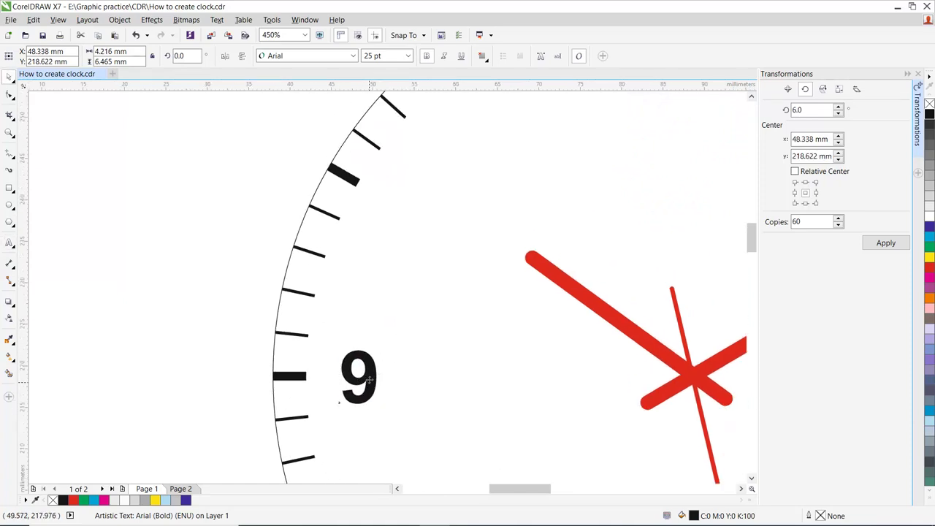
pyautogui.moveTo(359, 377); pyautogui.dragTo(409, 208)
pyautogui.doubleClick(420, 212)
pyautogui.write('10')
pyautogui.hotkey('ctrl', 'space')
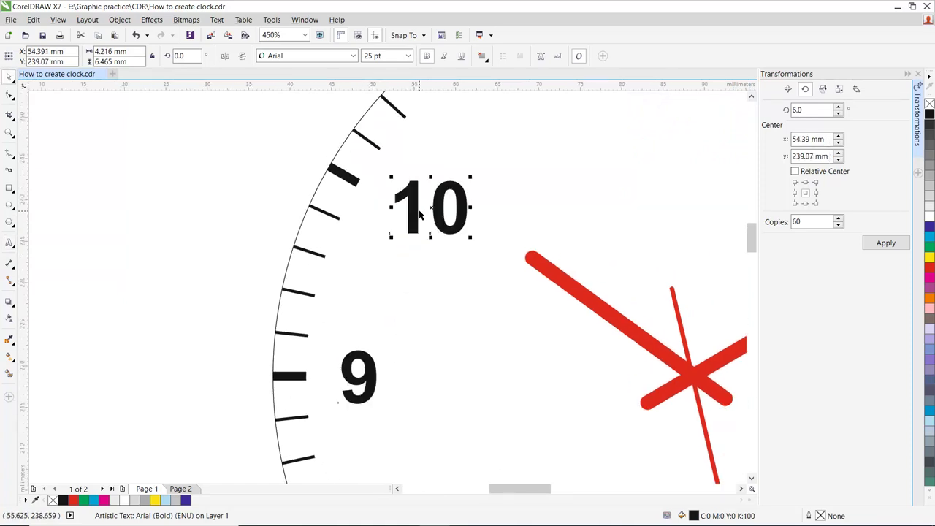
# - Copy the numeral 10 to the 11 o'clock mark and change the copy's text to 11
pyautogui.scroll(2, 376, 324)
pyautogui.hscroll(2, 377, 324)
pyautogui.moveTo(378, 302); pyautogui.dragTo(492, 207)
pyautogui.doubleClick(488, 196)
pyautogui.hotkey('ctrl', 'a')
pyautogui.write('11')
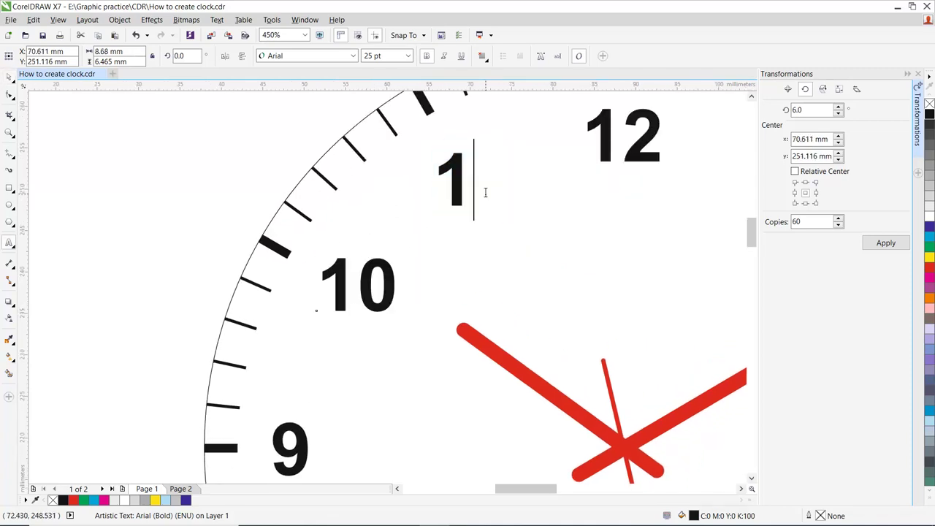
pyautogui.hotkey('ctrl', 'space')
# - Examine the whole dial, checking the numerals, the hands and the outer circle
pyautogui.scroll(-2, 506, 218)
pyautogui.scroll(-2, 508, 220)
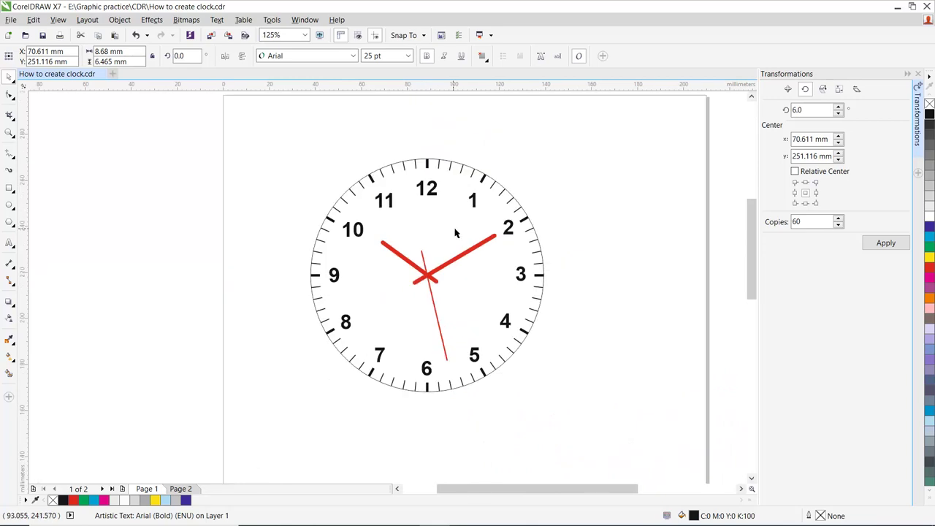
pyautogui.moveTo(299, 150); pyautogui.dragTo(610, 399)
pyautogui.click(475, 219)
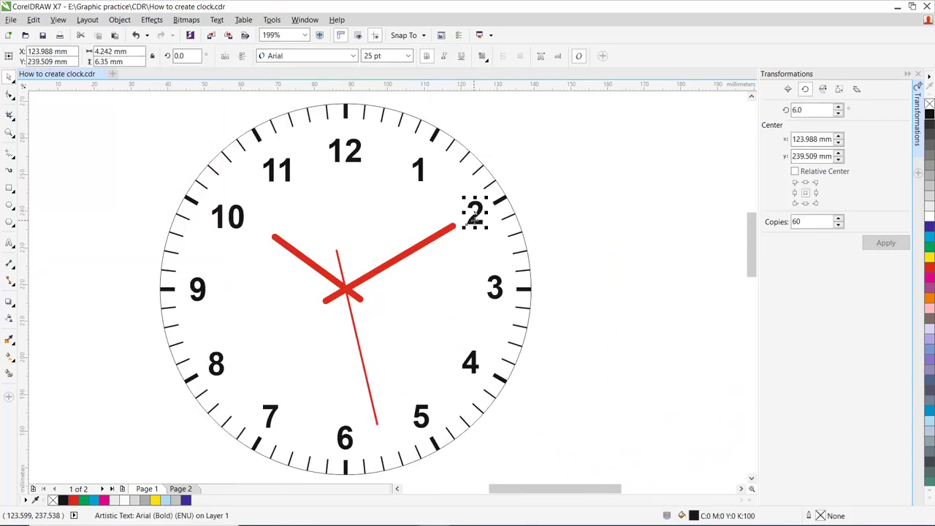
pyautogui.click(464, 189)
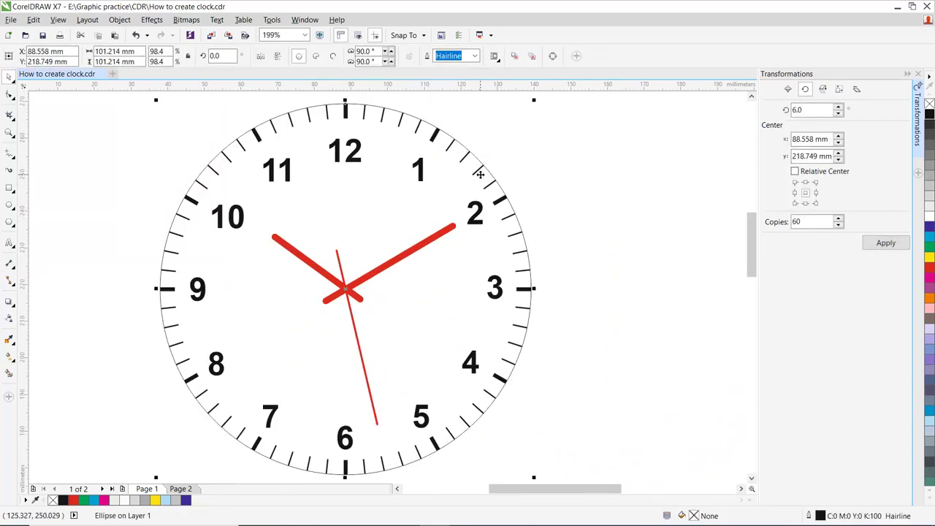
pyautogui.scroll(-2, 459, 172)
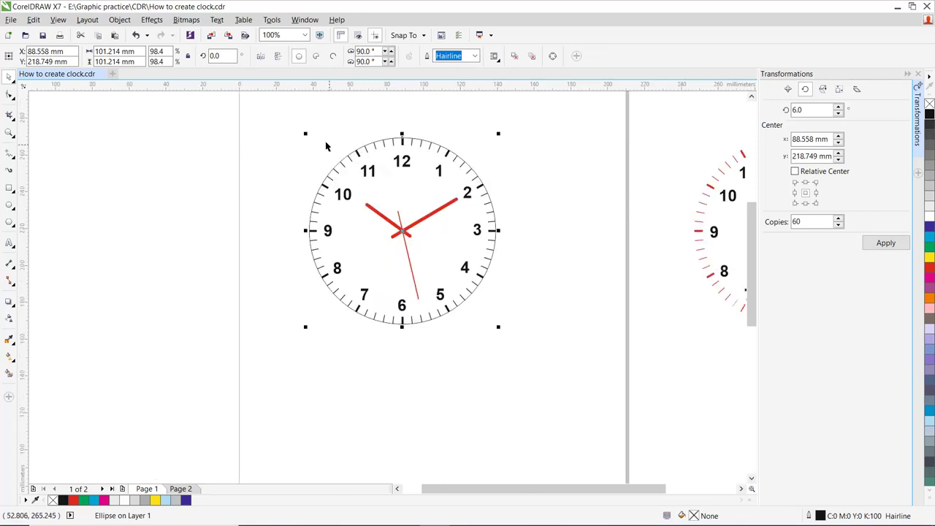
pyautogui.moveTo(267, 128); pyautogui.dragTo(497, 322)
pyautogui.click(524, 278)
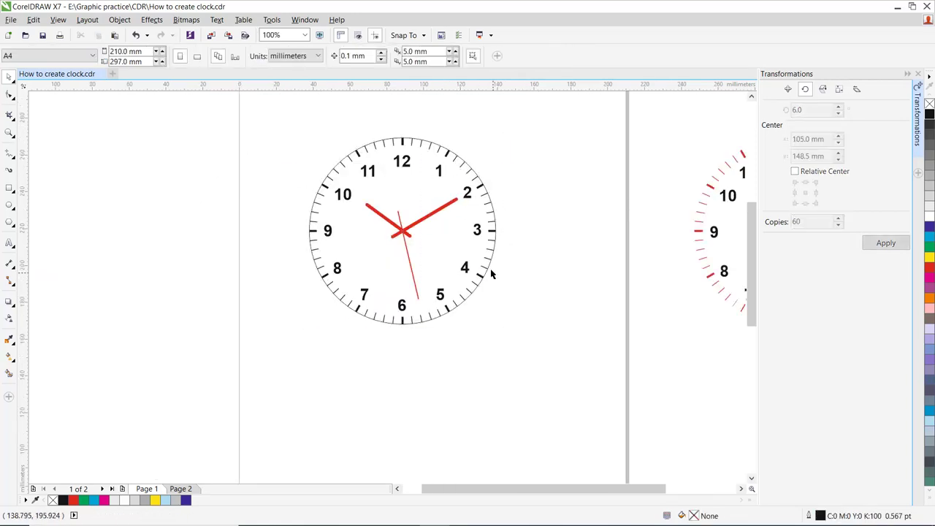
pyautogui.moveTo(268, 141); pyautogui.dragTo(503, 337)
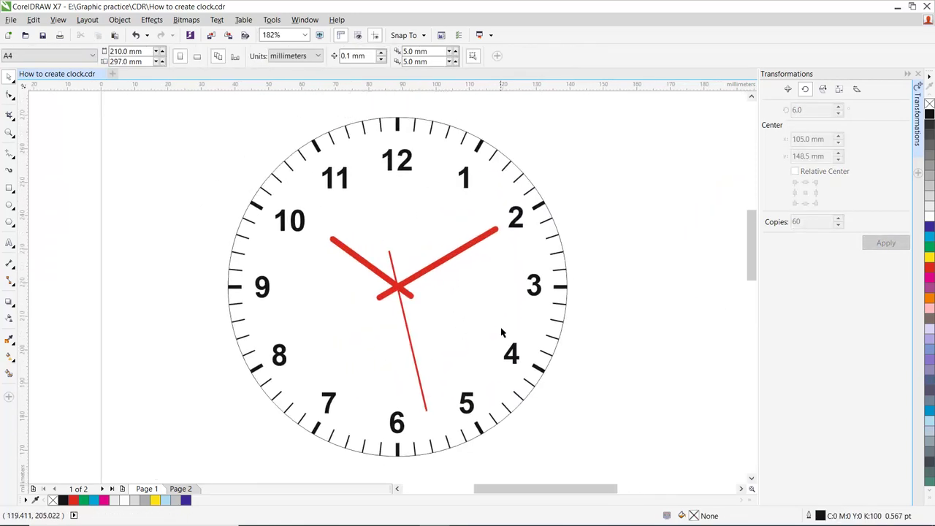
pyautogui.click(453, 175)
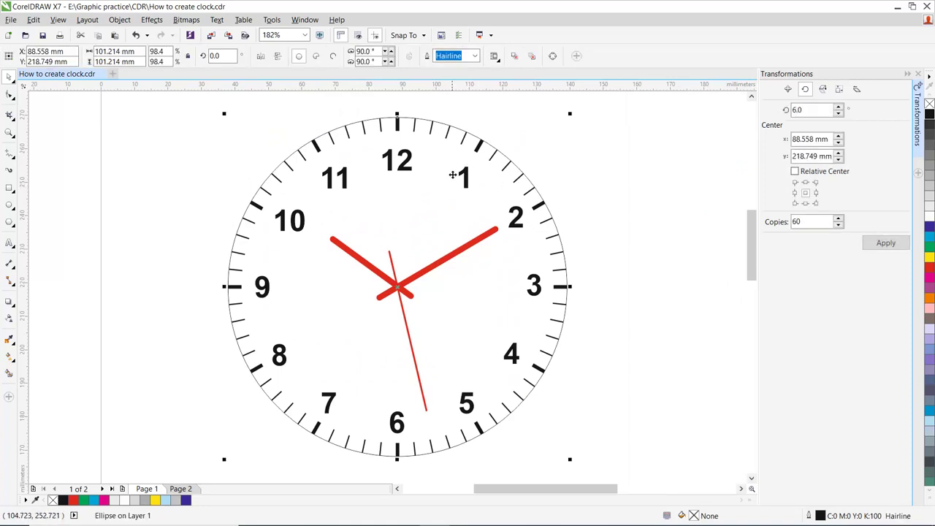
pyautogui.click(661, 232)
# - Select all twelve hour numerals around the dial and group them
pyautogui.click(347, 185)
pyautogui.keyDown('shift'); pyautogui.click(401, 166); pyautogui.keyUp('shift')
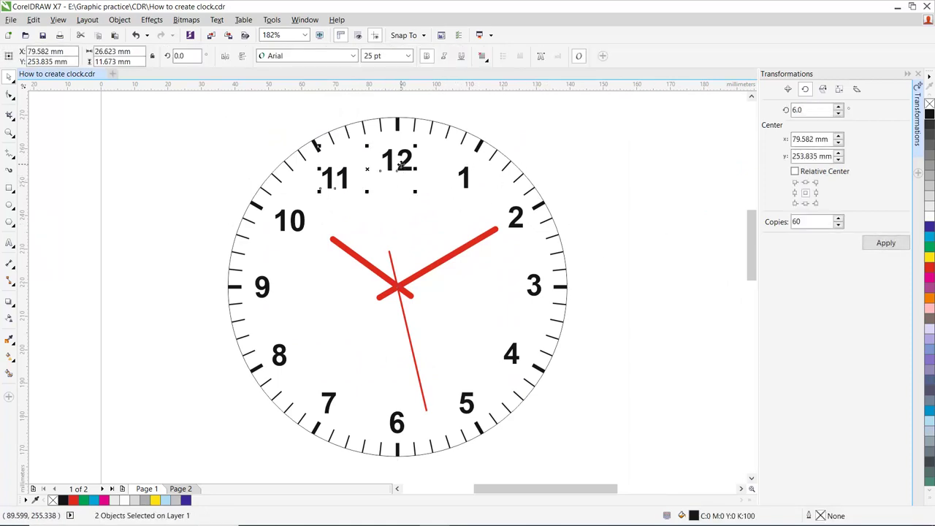
pyautogui.keyDown('shift'); pyautogui.click(468, 178); pyautogui.keyUp('shift')
pyautogui.keyDown('shift'); pyautogui.click(517, 215); pyautogui.keyUp('shift')
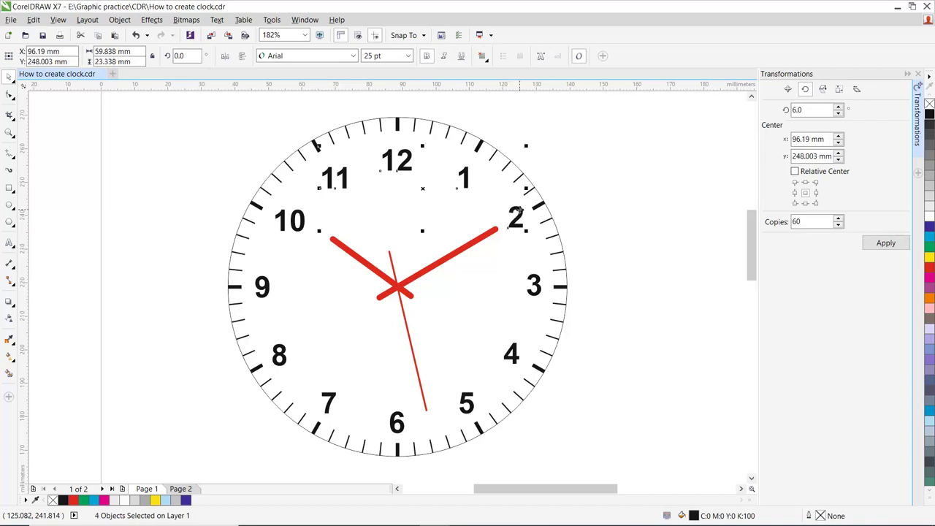
pyautogui.keyDown('shift'); pyautogui.click(534, 283); pyautogui.keyUp('shift')
pyautogui.keyDown('shift'); pyautogui.click(509, 358); pyautogui.keyUp('shift')
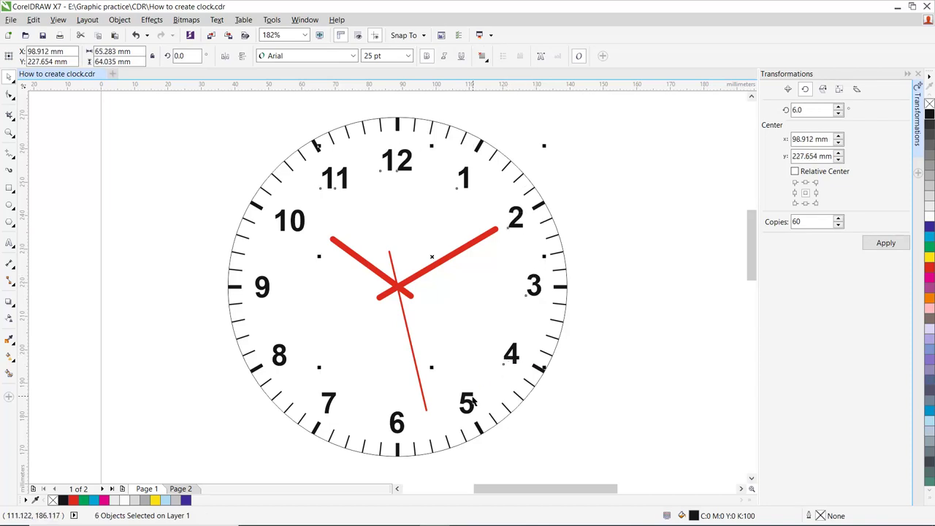
pyautogui.keyDown('shift'); pyautogui.click(469, 402); pyautogui.keyUp('shift')
pyautogui.keyDown('shift'); pyautogui.click(399, 426); pyautogui.keyUp('shift')
pyautogui.keyDown('shift'); pyautogui.click(334, 401); pyautogui.keyUp('shift')
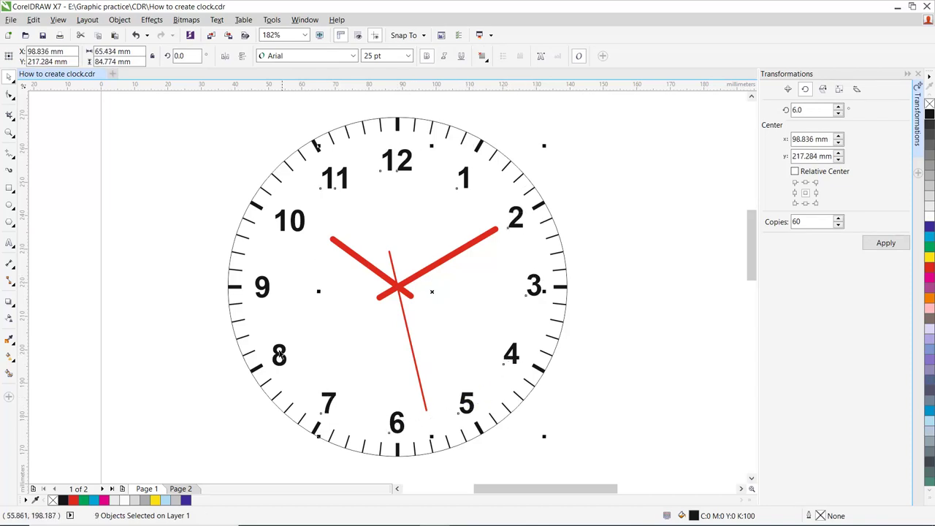
pyautogui.keyDown('shift'); pyautogui.click(275, 351); pyautogui.keyUp('shift')
pyautogui.keyDown('shift'); pyautogui.click(262, 289); pyautogui.keyUp('shift')
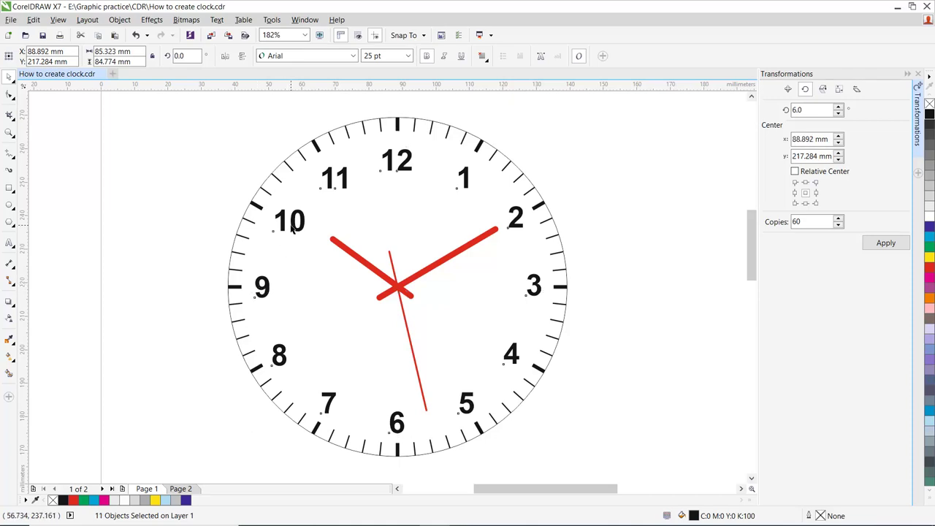
pyautogui.hotkey('ctrl', 'g')
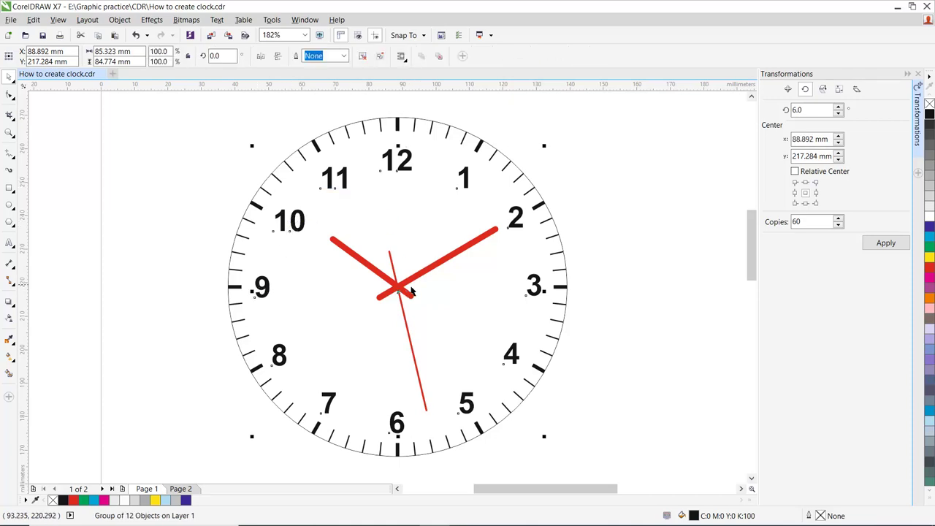
# - Group the numerals with the red hands and take that group off the dial
pyautogui.keyDown('shift'); pyautogui.click(401, 286); pyautogui.keyUp('shift')
pyautogui.hotkey('ctrl', 'g')
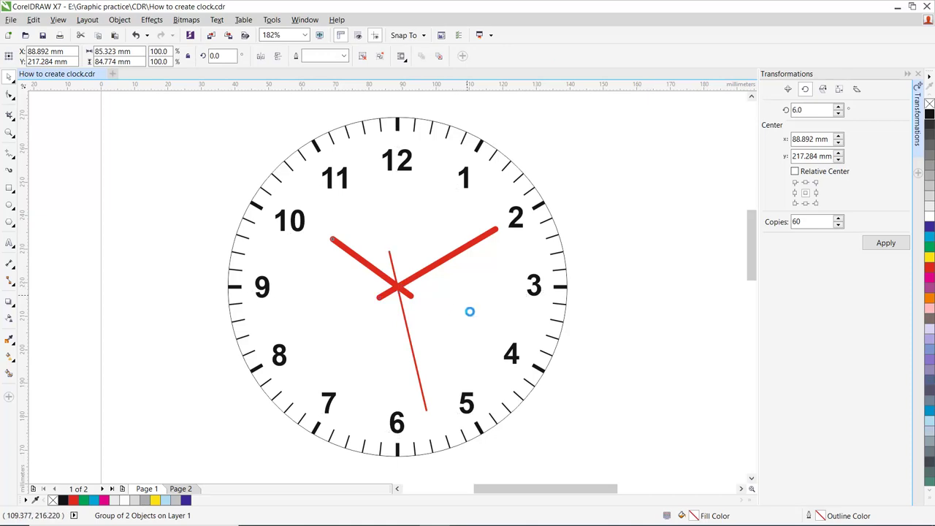
pyautogui.press('Delete')
# - Colour the outlines of all minute and hour marks red, keeping the circle black, and put the numerals and hands back
pyautogui.scroll(-3, 524, 356)
pyautogui.moveTo(576, 431); pyautogui.dragTo(349, 217)
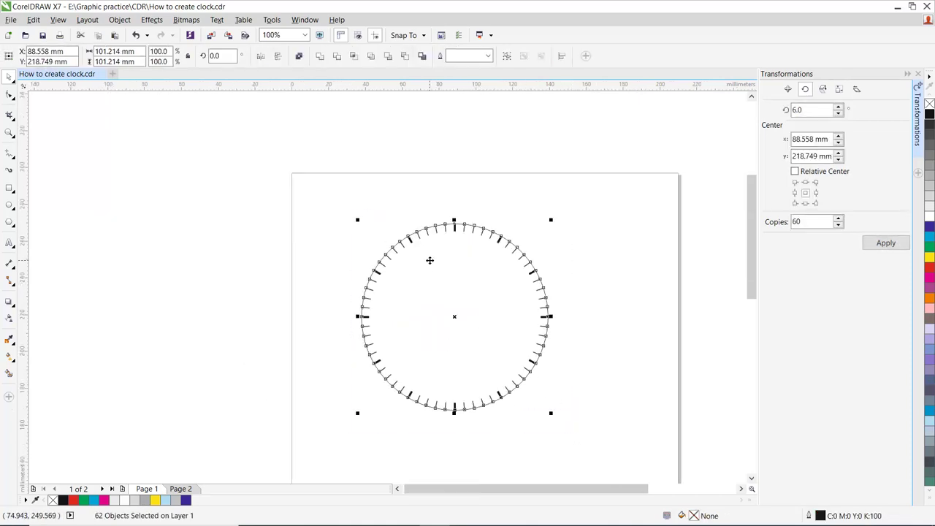
pyautogui.rightClick(929, 268)
pyautogui.click(639, 238)
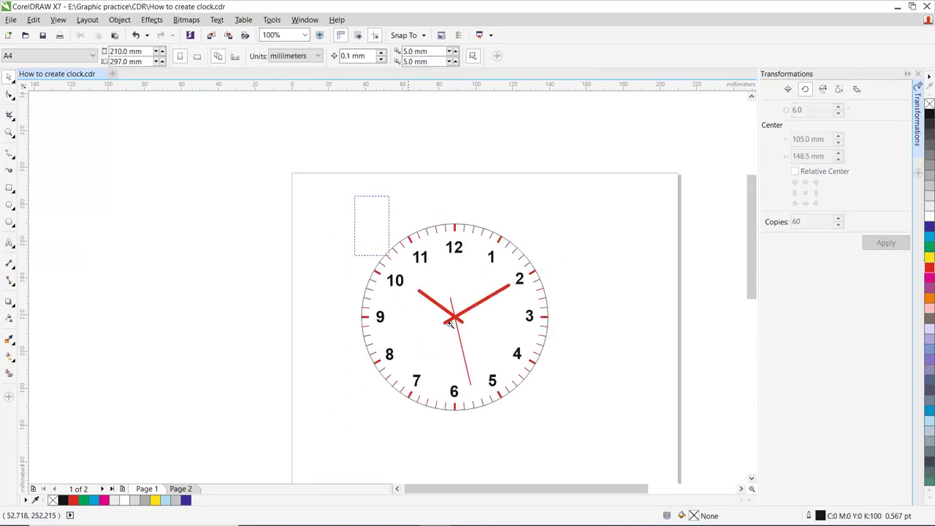
# - Remove the outline of the circle around the dial
pyautogui.scroll(3, 546, 251)
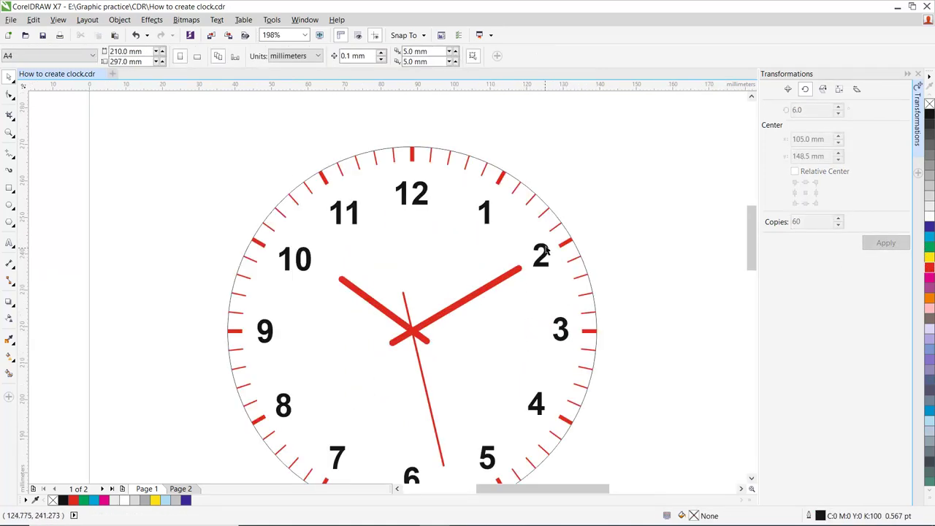
pyautogui.click(536, 235)
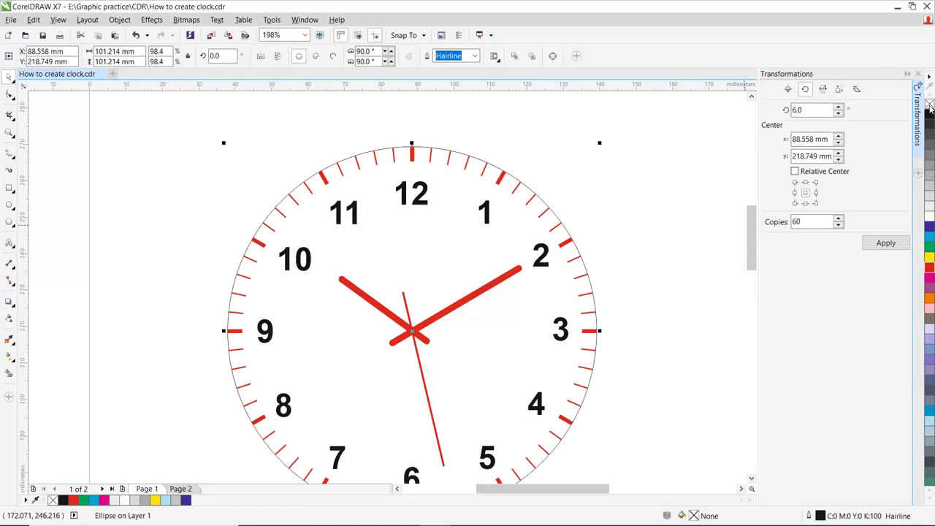
pyautogui.click(641, 240)
pyautogui.scroll(-3, 659, 224)
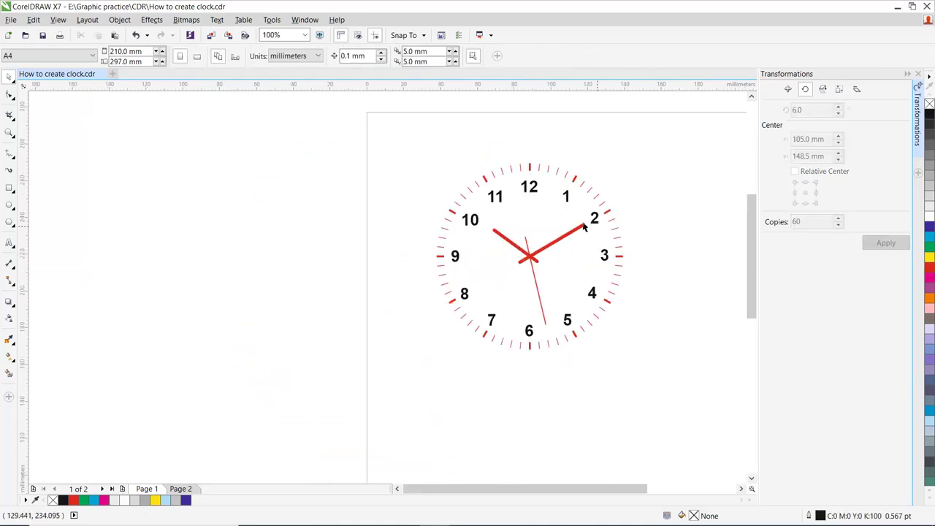
pyautogui.moveTo(411, 156); pyautogui.dragTo(695, 409)
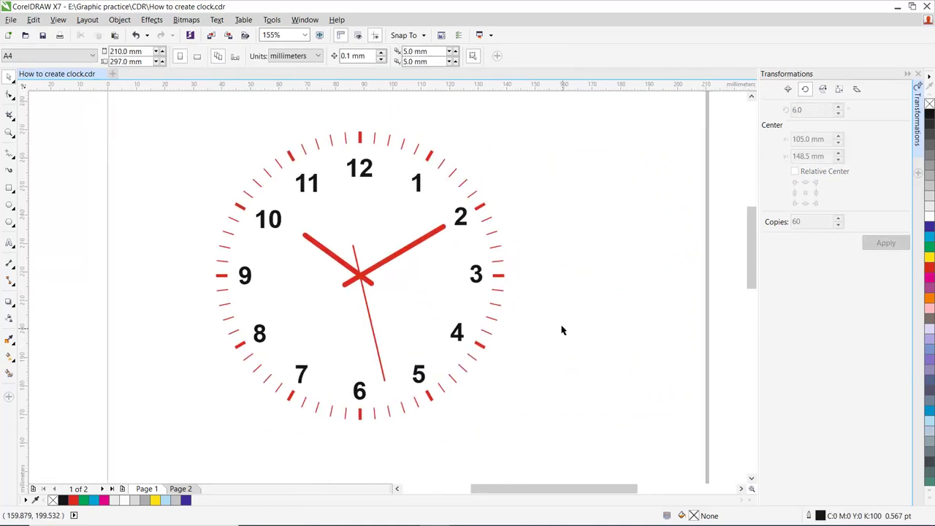